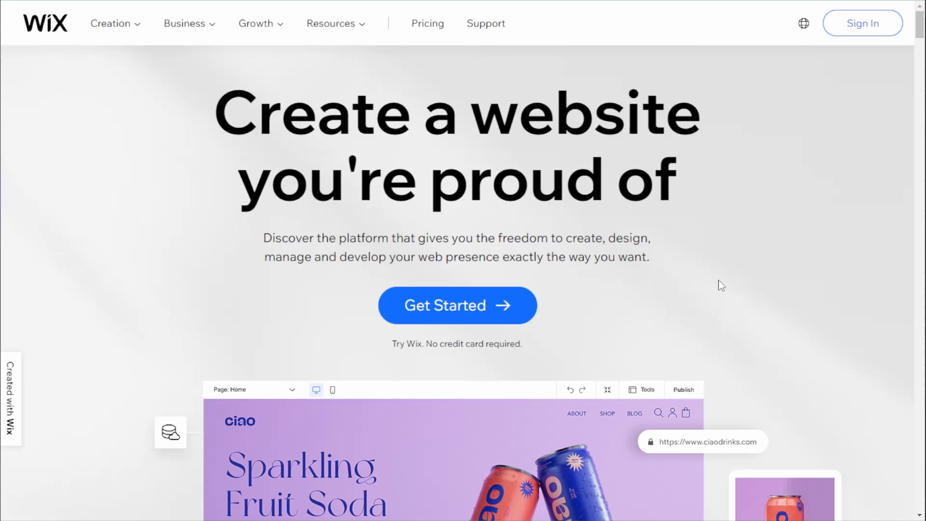
# Step: Start creating a new website and name it "Moxie Art Blog"
pyautogui.click(481, 308)
pyautogui.click(538, 133)
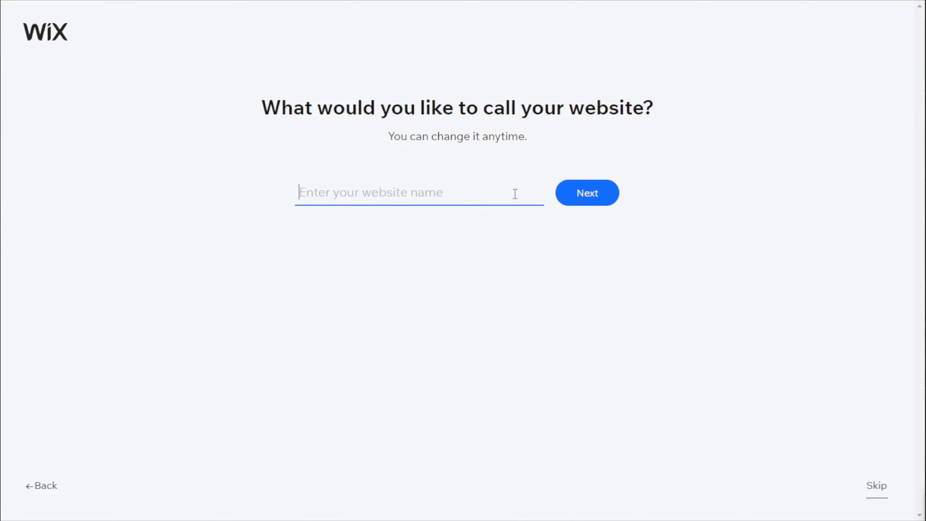
pyautogui.write('Moxie Art Blog')
pyautogui.click(587, 192)
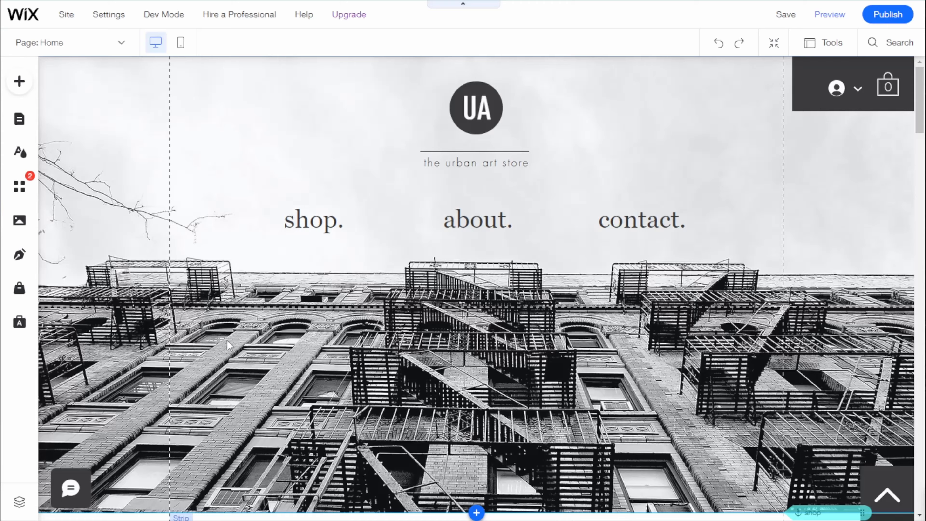
# Step: Examine the template's home page from the header and artworks shop to the contact form and footer
pyautogui.scroll(-8, 227, 340)
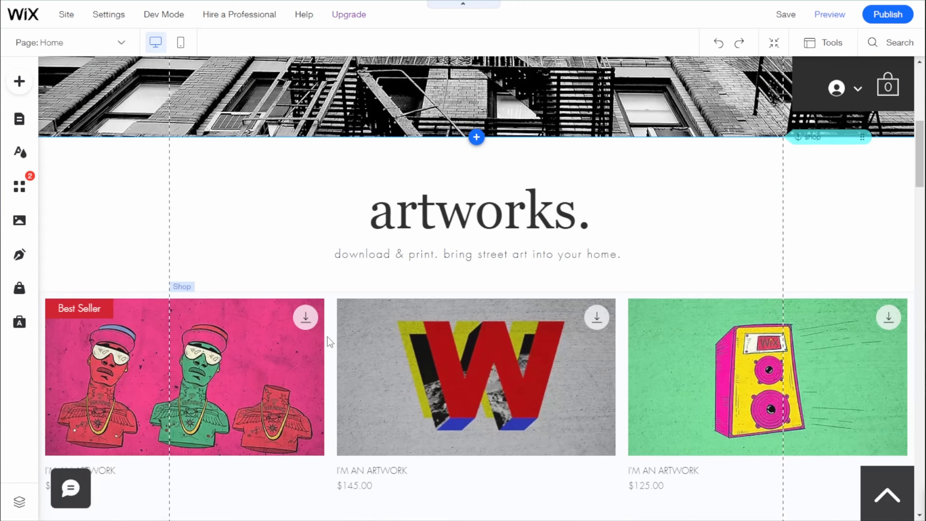
pyautogui.scroll(-5, 328, 337)
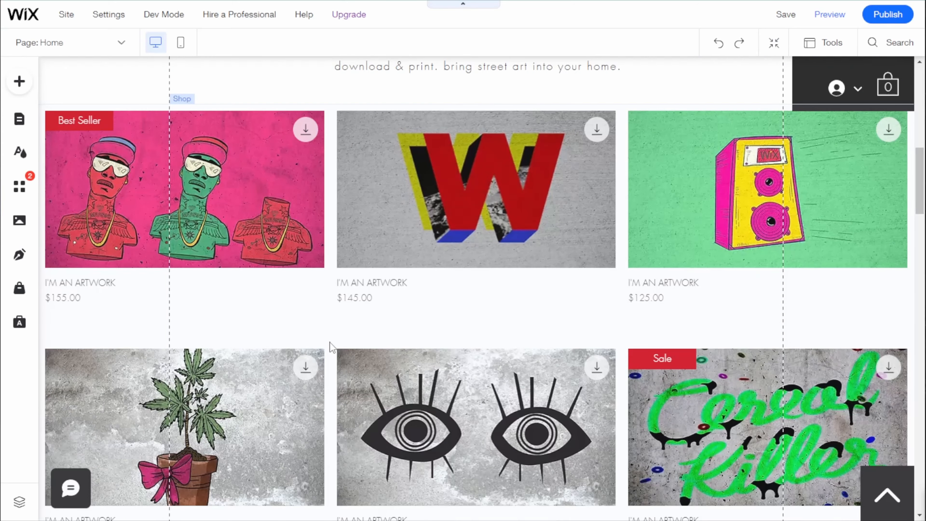
pyautogui.scroll(-20, 330, 342)
pyautogui.scroll(-5, 343, 346)
pyautogui.scroll(10, 332, 354)
pyautogui.scroll(15, 332, 352)
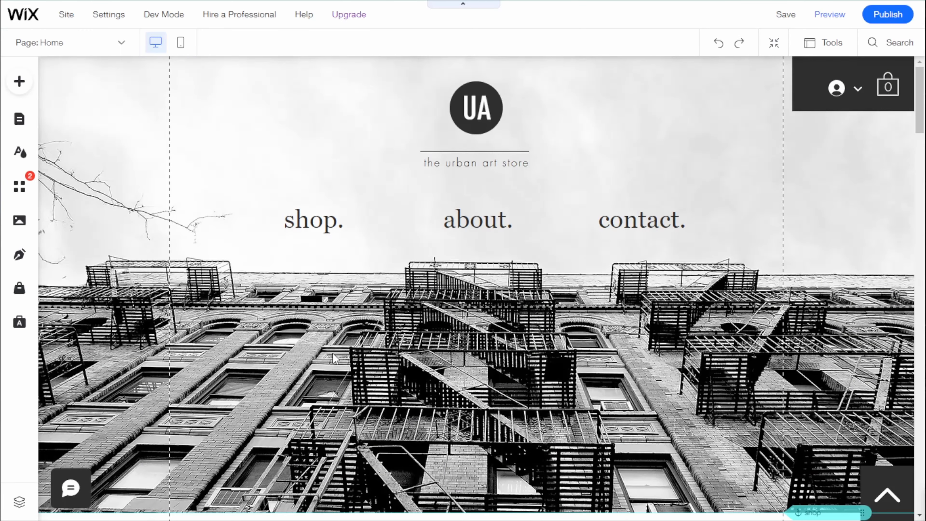
pyautogui.scroll(-10, 369, 215)
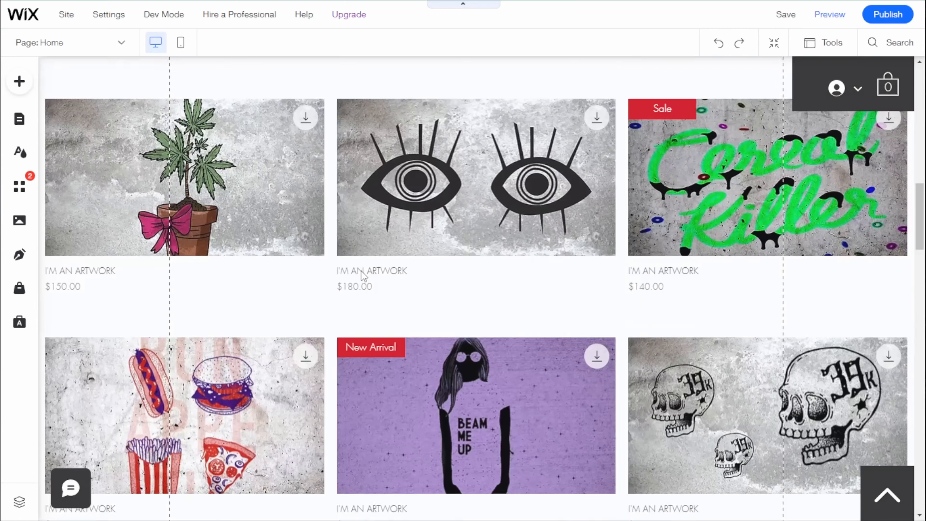
pyautogui.scroll(-15, 361, 272)
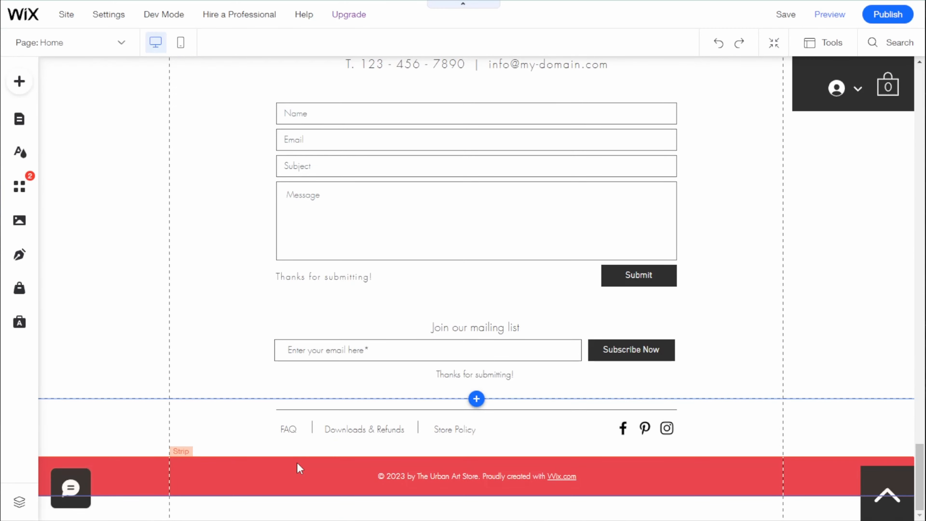
# Step: Switch the home page to the mobile editing view and look through its layout
pyautogui.click(116, 44)
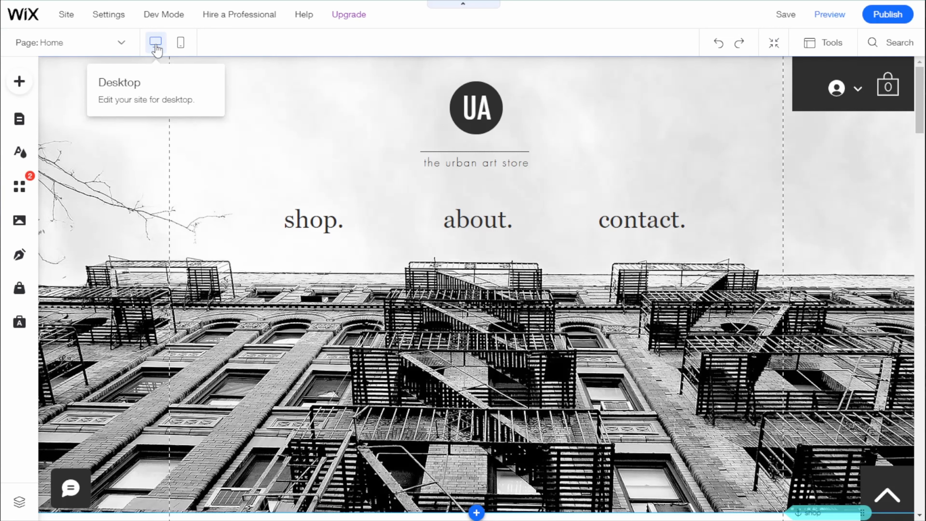
pyautogui.click(181, 44)
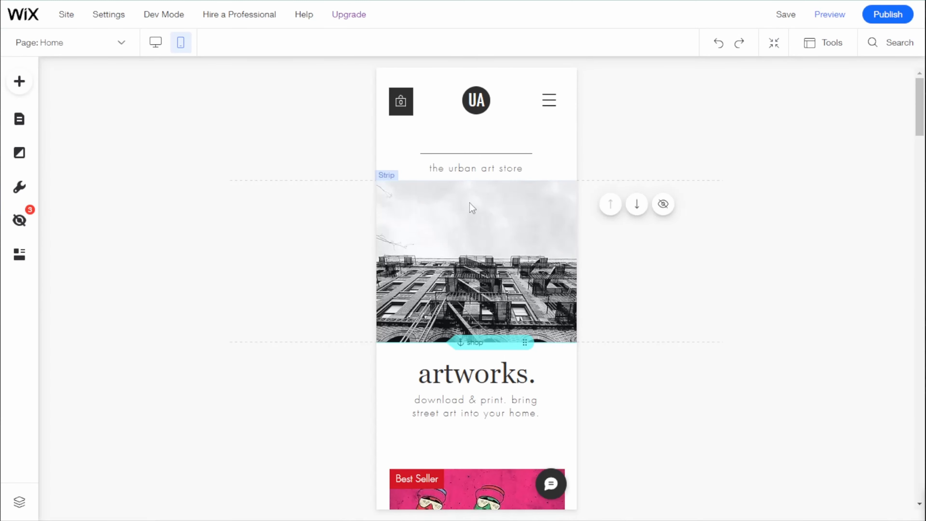
pyautogui.scroll(-15, 470, 203)
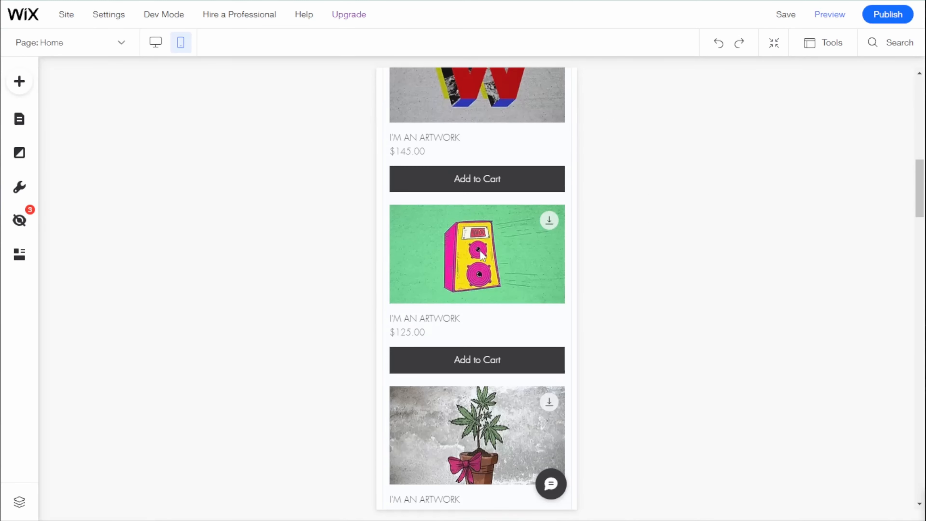
pyautogui.scroll(15, 594, 281)
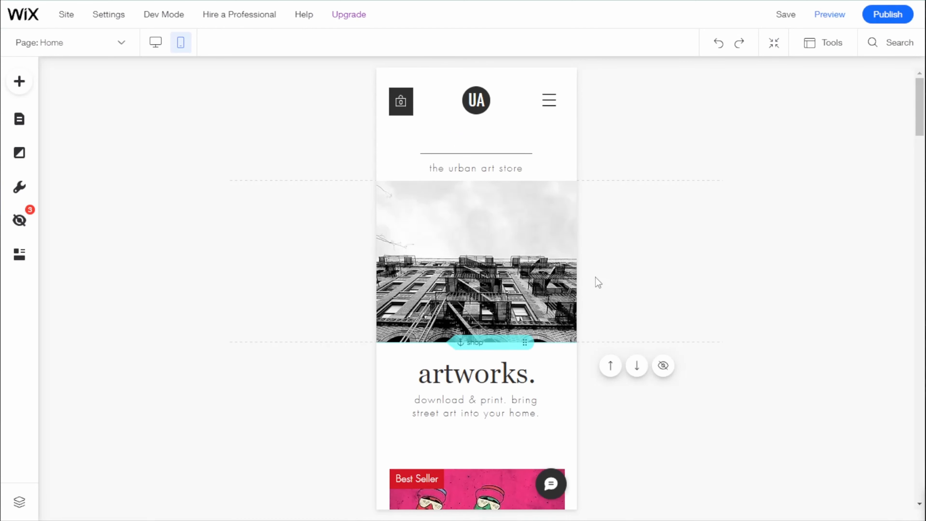
# Step: Try adjusting the building image strip in the mobile layout by stretching it downward, and undo that change
pyautogui.click(497, 203)
pyautogui.rightClick(470, 197)
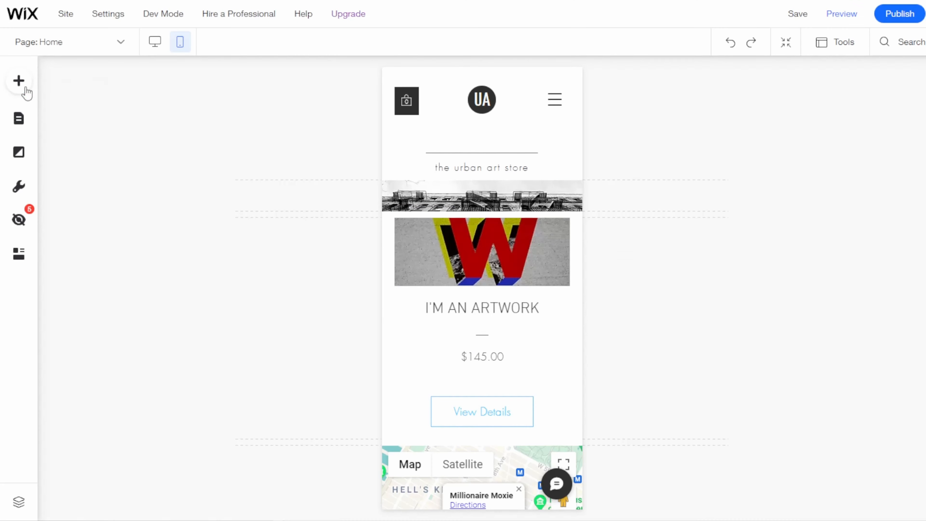
pyautogui.click(511, 200)
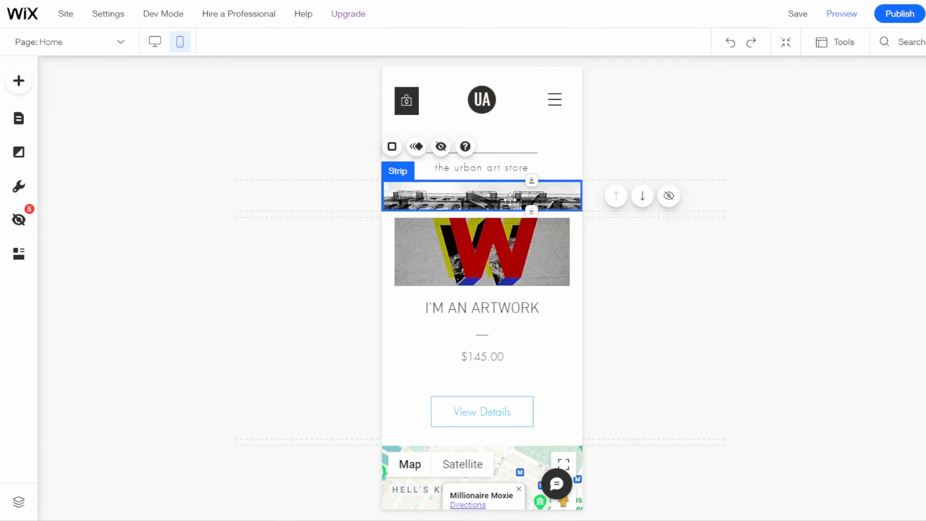
pyautogui.moveTo(530, 252); pyautogui.dragTo(531, 293)
pyautogui.hotkey('ctrl', 'z')
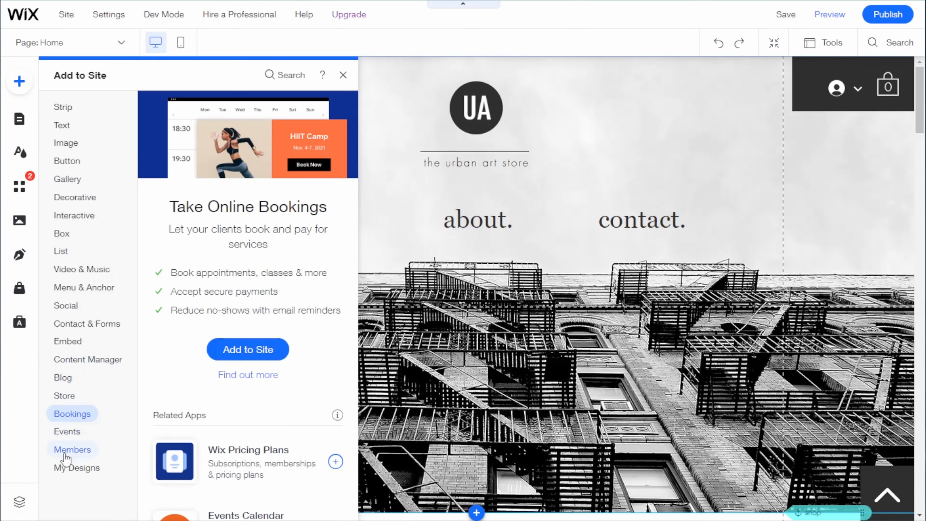
# Step: Browse the elements that can be added to the desktop site, examining the Featured and About strip designs
pyautogui.moveTo(70, 364)
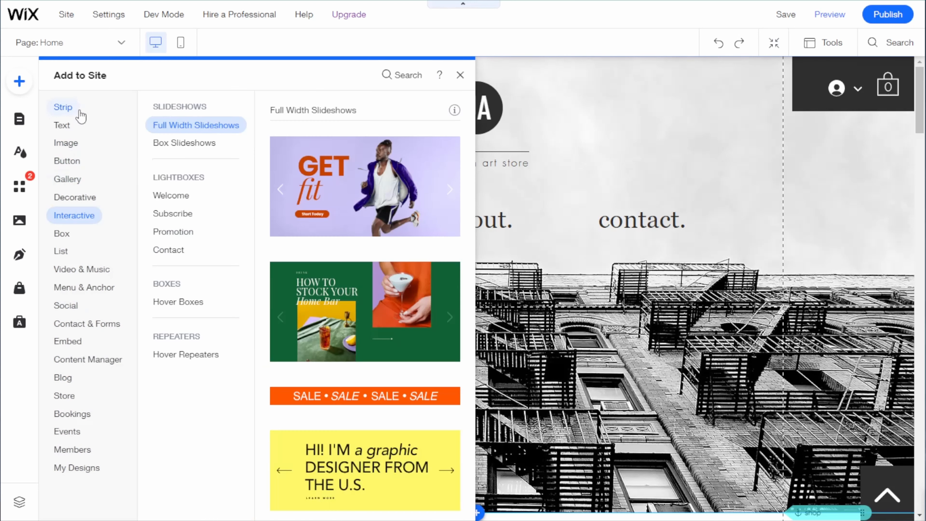
pyautogui.moveTo(81, 108)
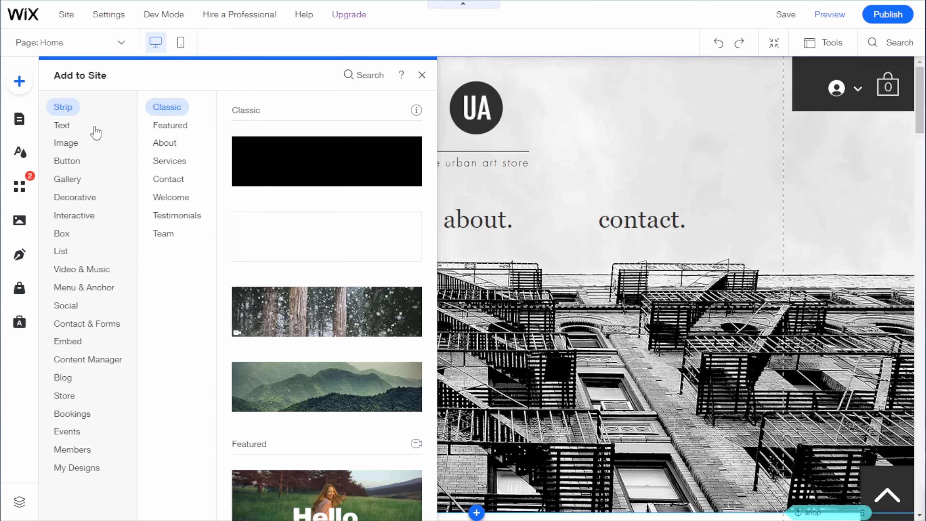
pyautogui.click(177, 145)
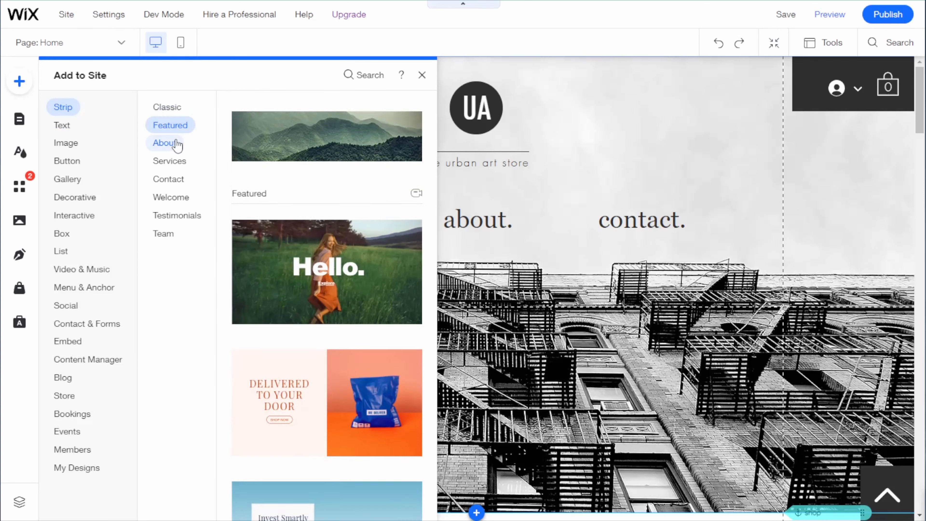
pyautogui.click(19, 87)
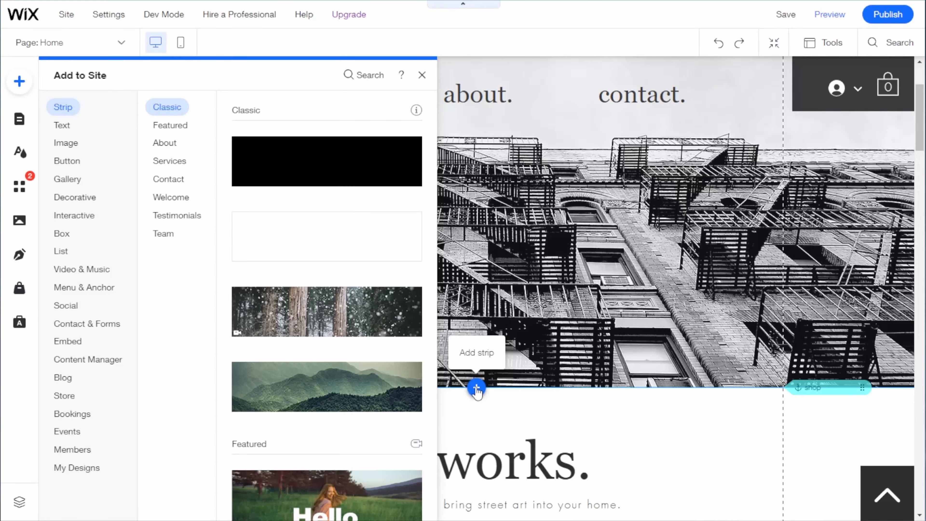
pyautogui.click(162, 142)
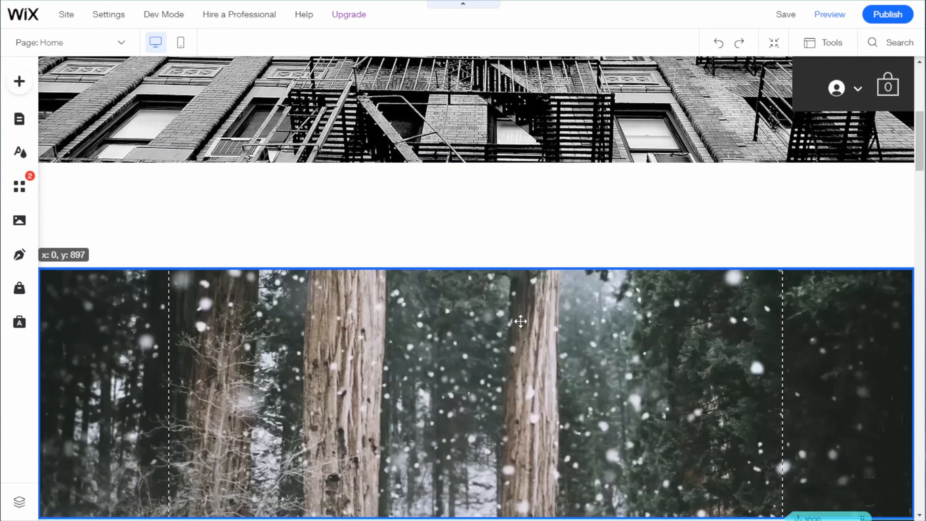
pyautogui.moveTo(521, 320); pyautogui.dragTo(528, 165)
pyautogui.moveTo(528, 419); pyautogui.dragTo(537, 337)
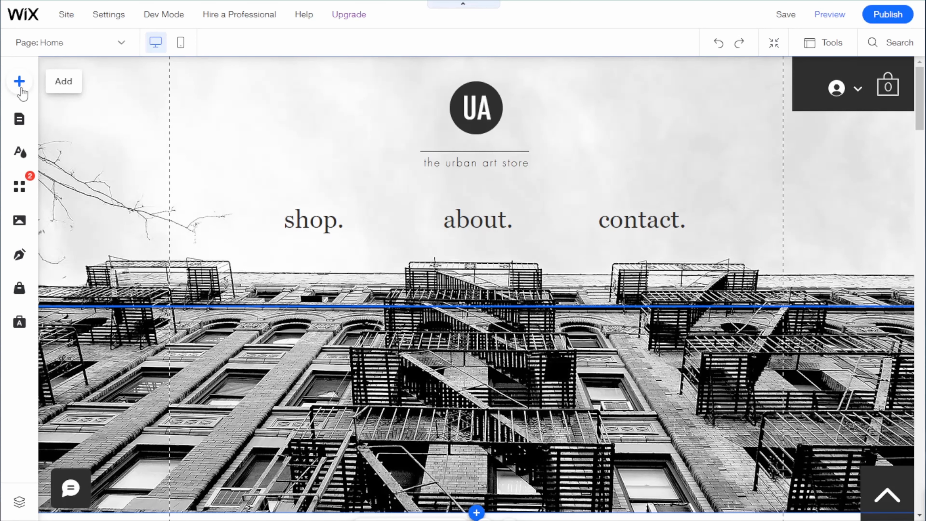
# Step: Review the themed text and title styles and the image sources available for adding to the site
pyautogui.click(20, 81)
pyautogui.click(63, 125)
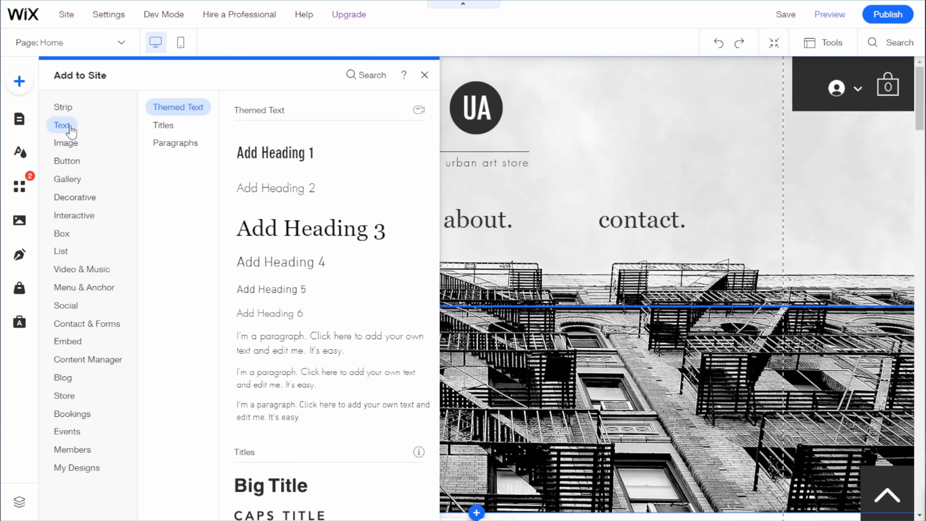
pyautogui.scroll(-15, 327, 234)
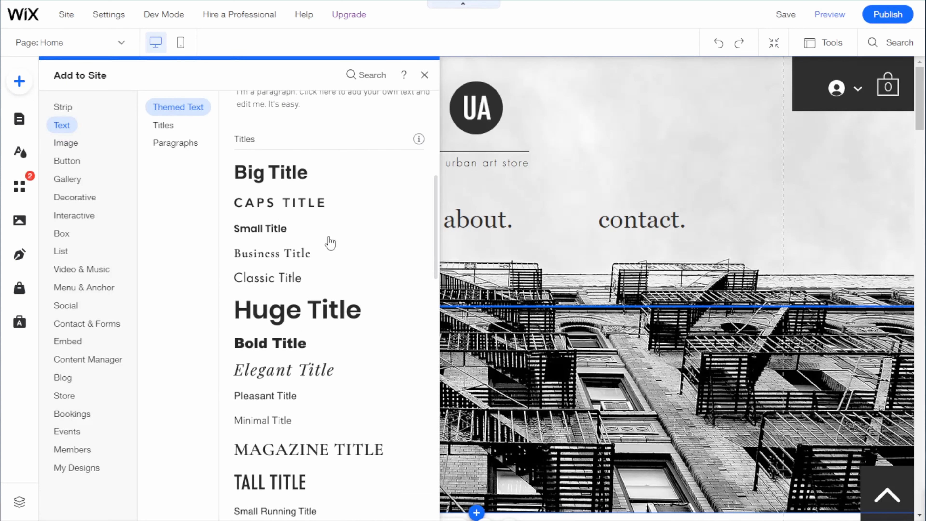
pyautogui.scroll(10, 330, 242)
pyautogui.click(66, 143)
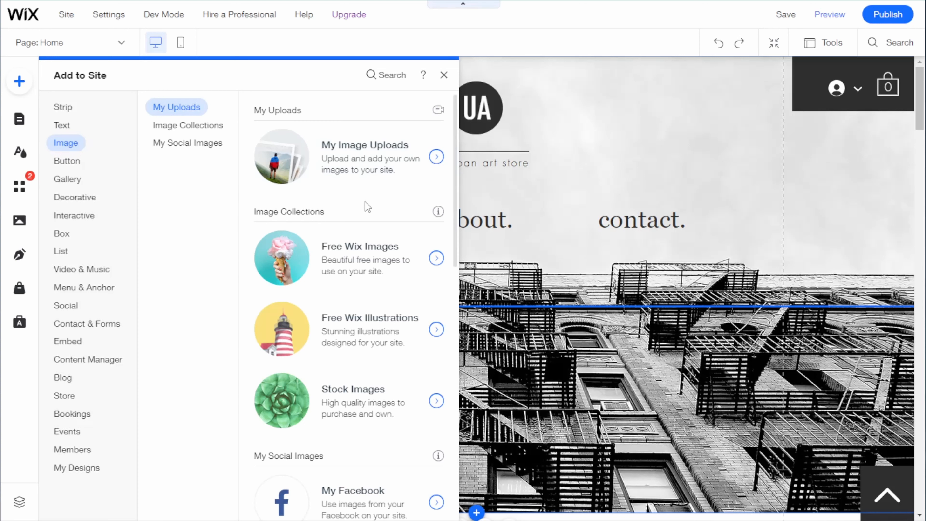
pyautogui.scroll(-5, 364, 204)
pyautogui.scroll(6, 368, 218)
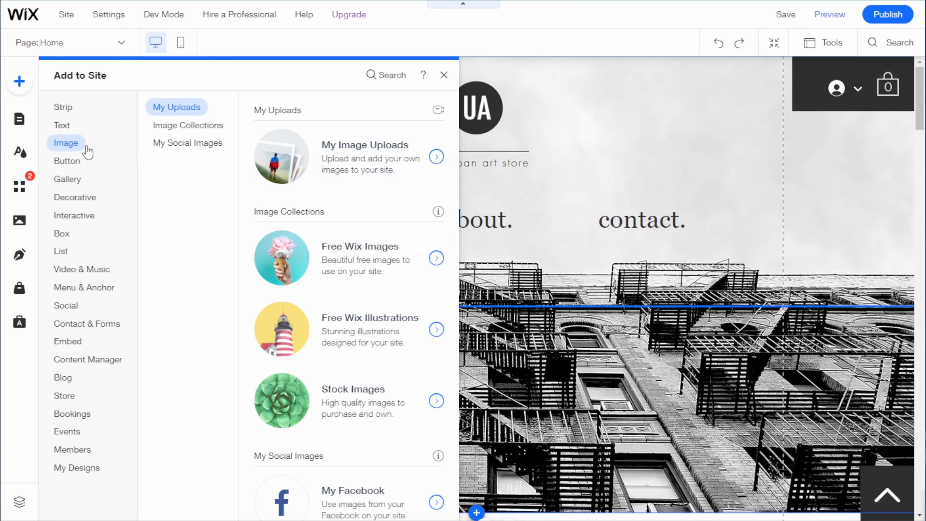
# Step: Review the available button types, including icon, chat and PayPal buttons, and the recommended and Pro gallery layouts
pyautogui.click(75, 164)
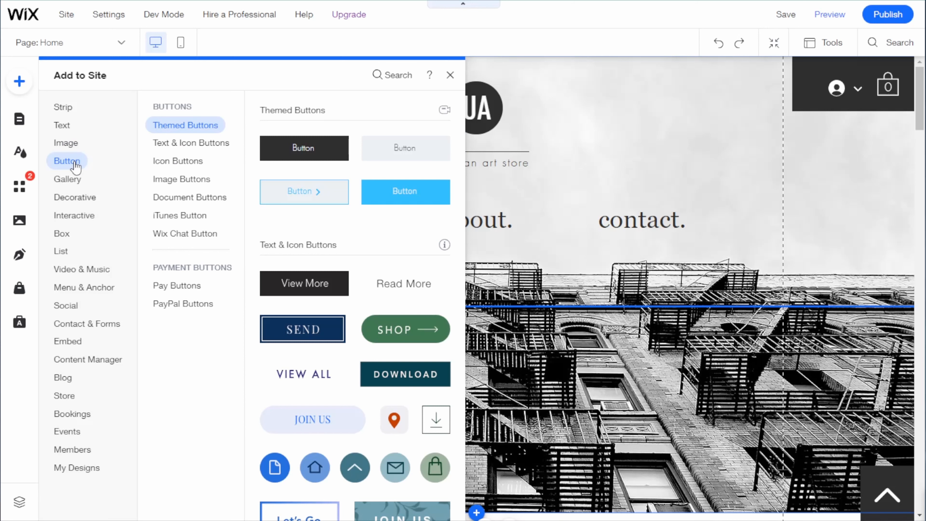
pyautogui.moveTo(189, 186)
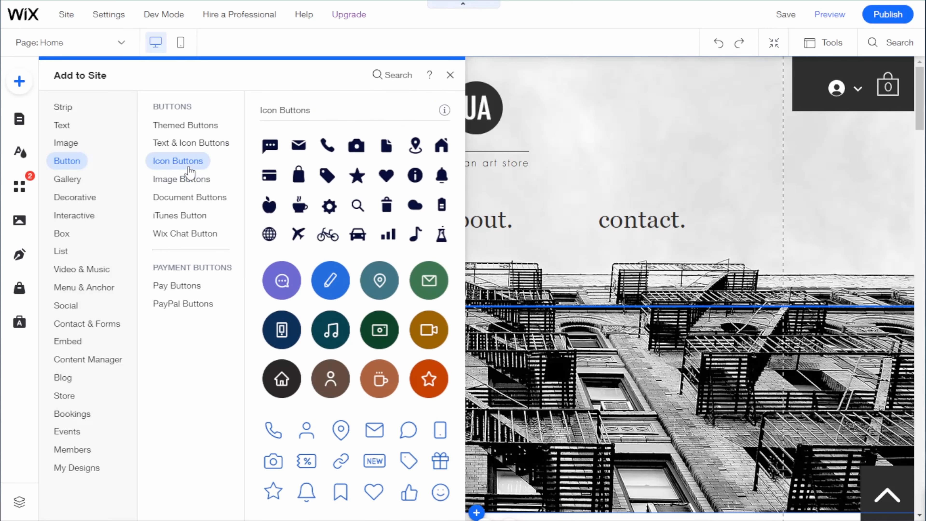
pyautogui.moveTo(198, 129)
pyautogui.moveTo(192, 233)
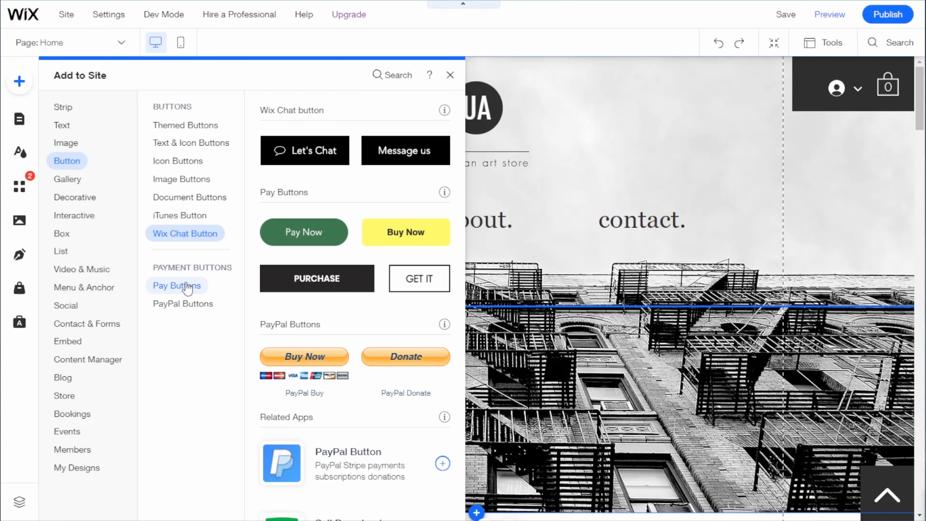
pyautogui.moveTo(183, 309)
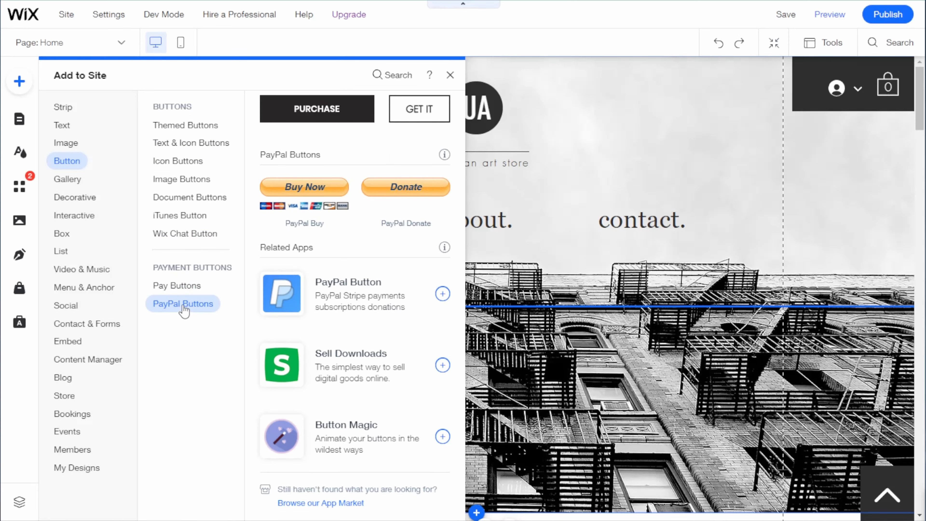
pyautogui.moveTo(82, 182)
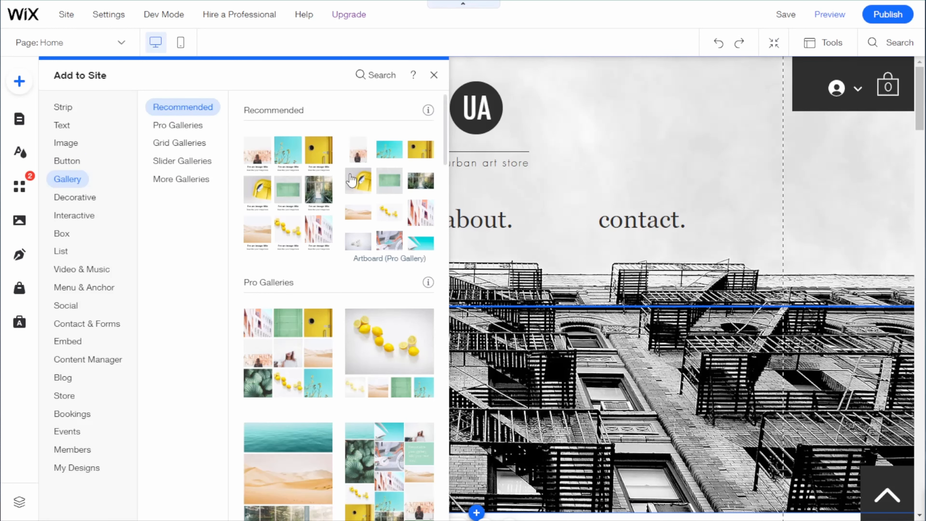
pyautogui.scroll(-8, 340, 208)
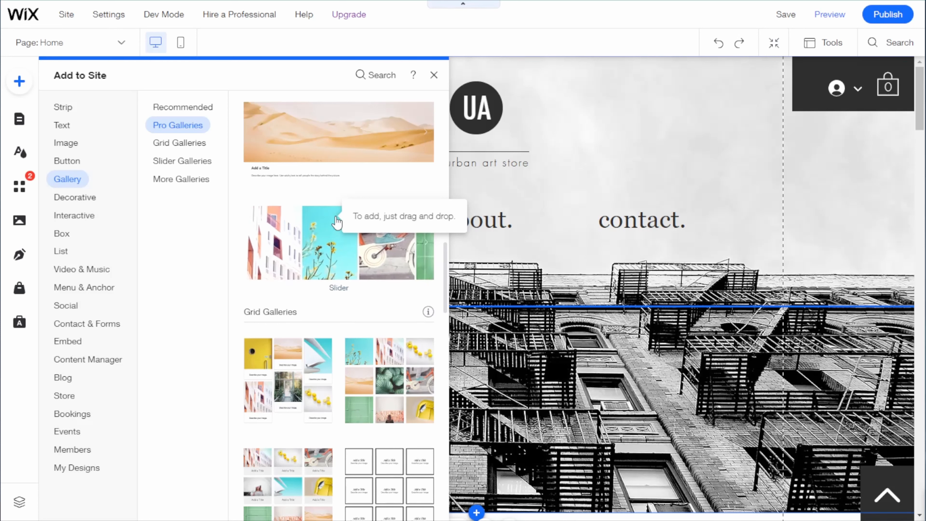
# Step: Review the interactive lightbox designs in the Subscribe, Contact, Promotion and Welcome categories
pyautogui.click(82, 218)
pyautogui.click(173, 214)
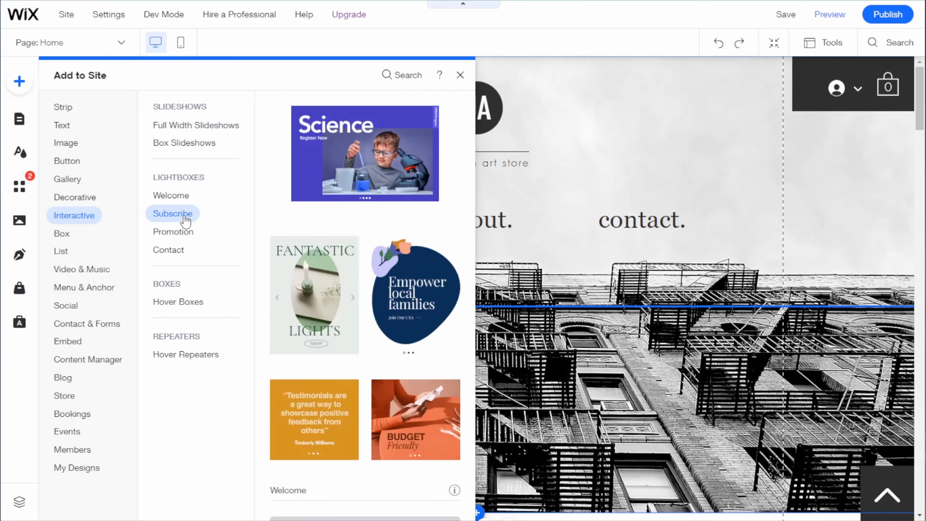
pyautogui.click(181, 250)
pyautogui.click(179, 232)
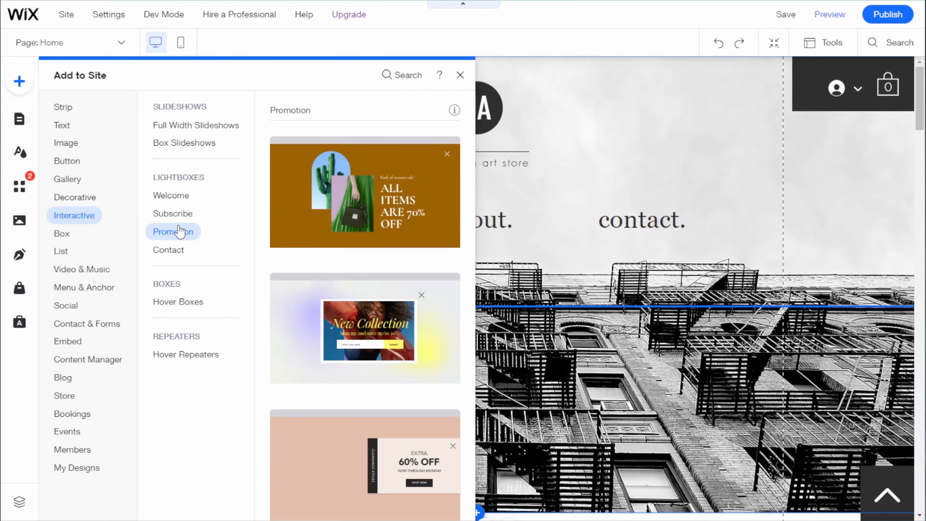
pyautogui.click(178, 213)
pyautogui.click(181, 197)
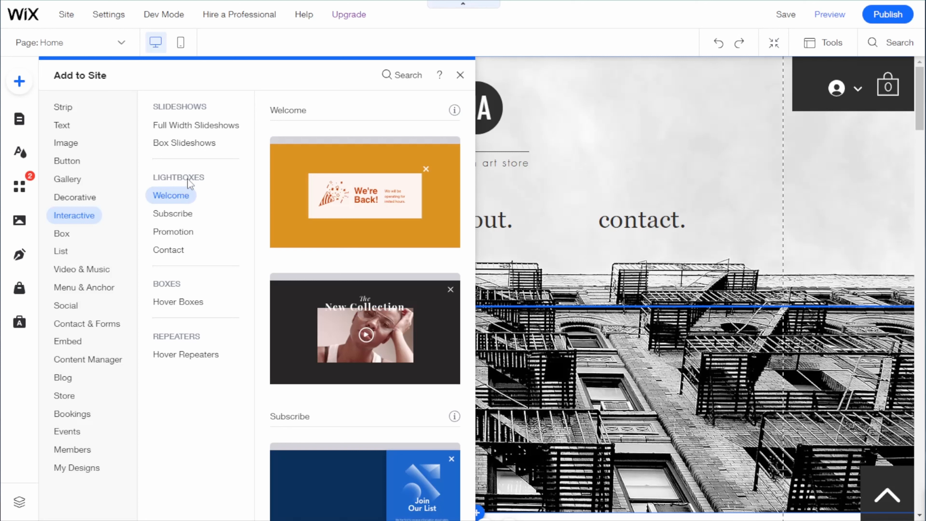
# Step: Review the container box designs and the list repeater layouts available for the site
pyautogui.click(62, 233)
pyautogui.scroll(-3, 310, 240)
pyautogui.scroll(-10, 315, 244)
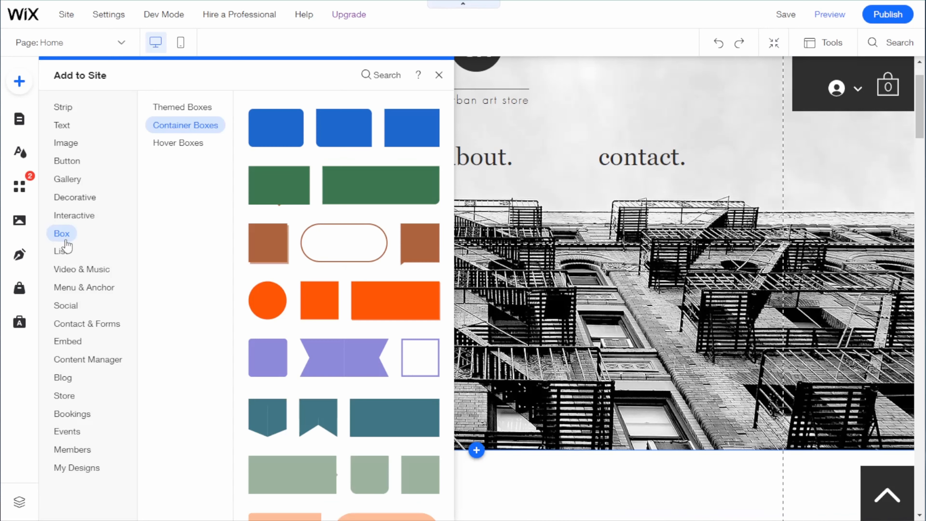
pyautogui.click(65, 252)
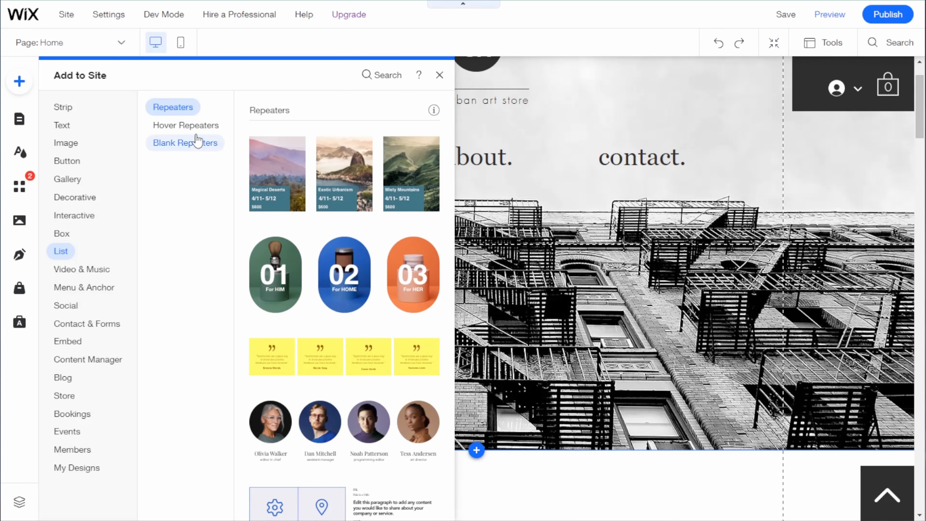
# Step: Add the four-person team repeater with round portraits to the home page and reduce the spacing between its items to the minimum
pyautogui.click(210, 145)
pyautogui.click(214, 135)
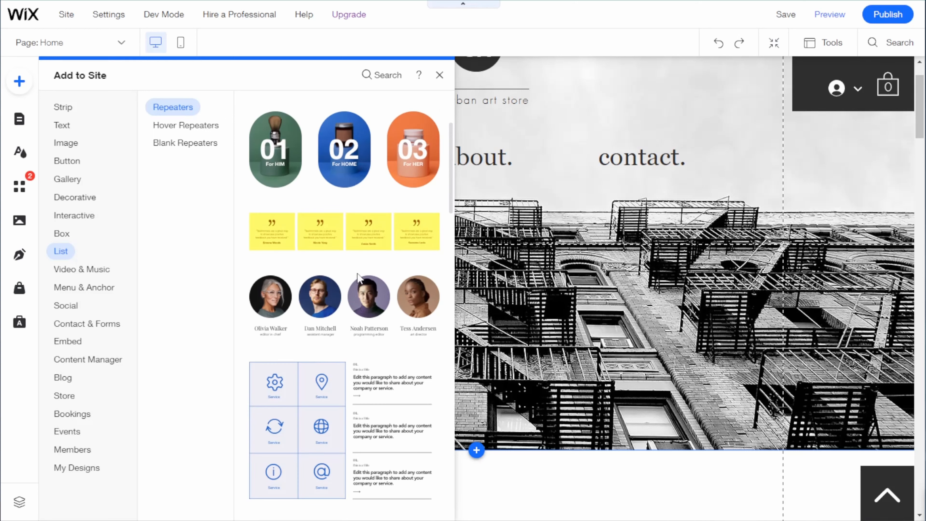
pyautogui.moveTo(357, 313); pyautogui.dragTo(551, 297)
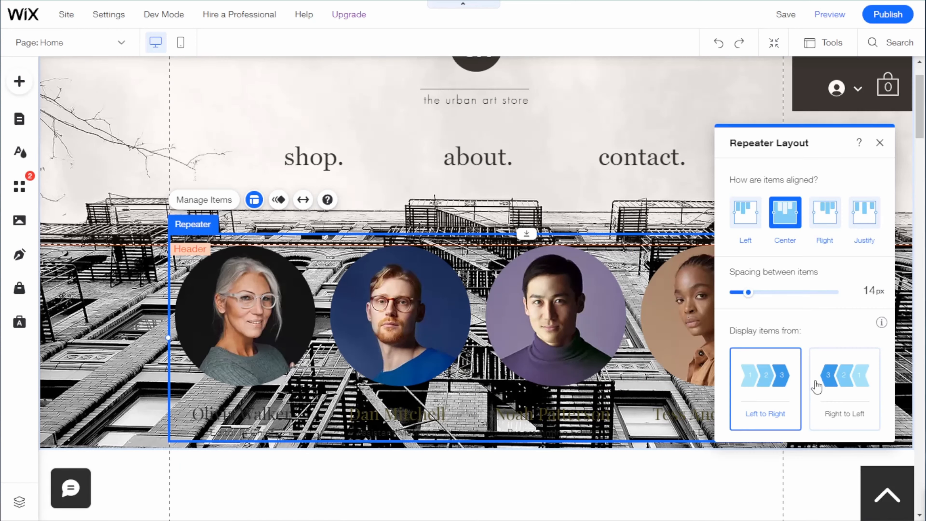
pyautogui.moveTo(746, 292)
pyautogui.mouseDown()
pyautogui.moveTo(762, 286)
pyautogui.moveTo(728, 294)
pyautogui.mouseUp()
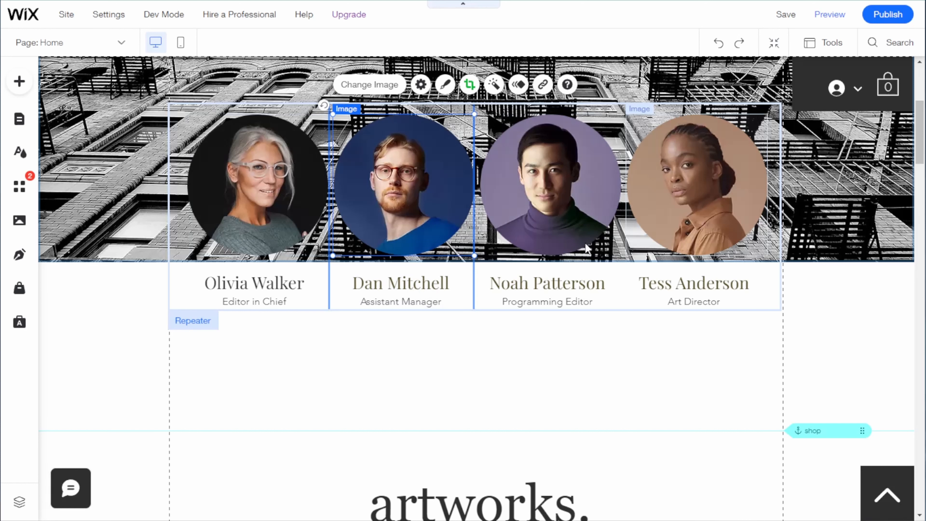
# Step: Review the available menu and anchor elements and open the item management of the header's horizontal menu
pyautogui.click(19, 81)
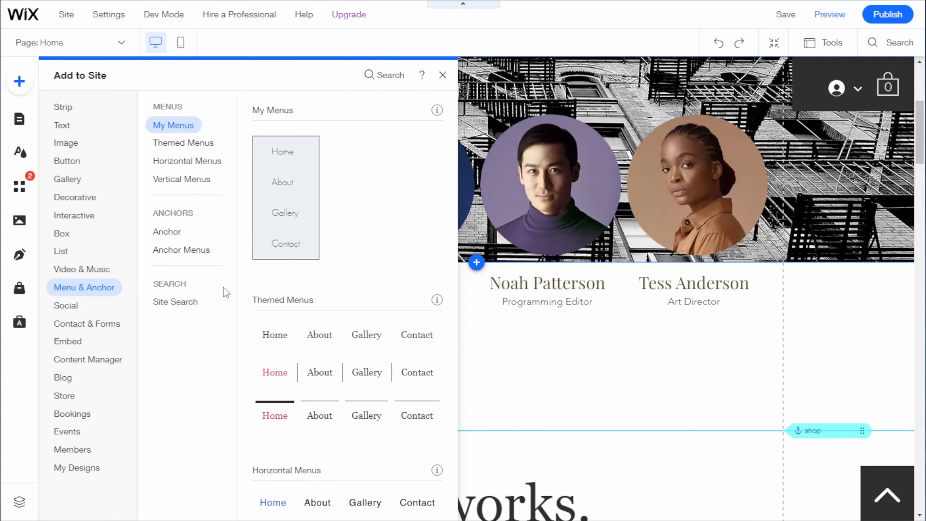
pyautogui.scroll(-2, 224, 288)
pyautogui.scroll(2, 255, 136)
pyautogui.scroll(3, 266, 136)
pyautogui.click(443, 73)
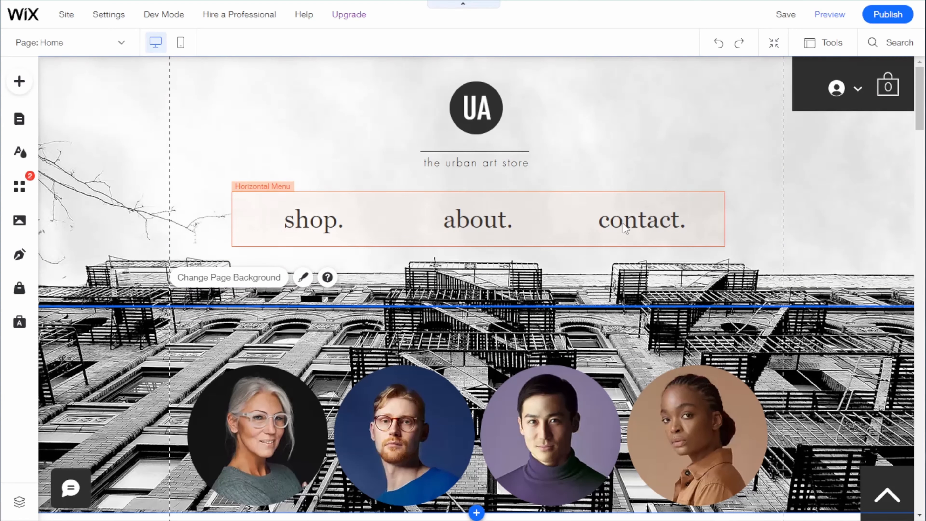
pyautogui.rightClick(404, 207)
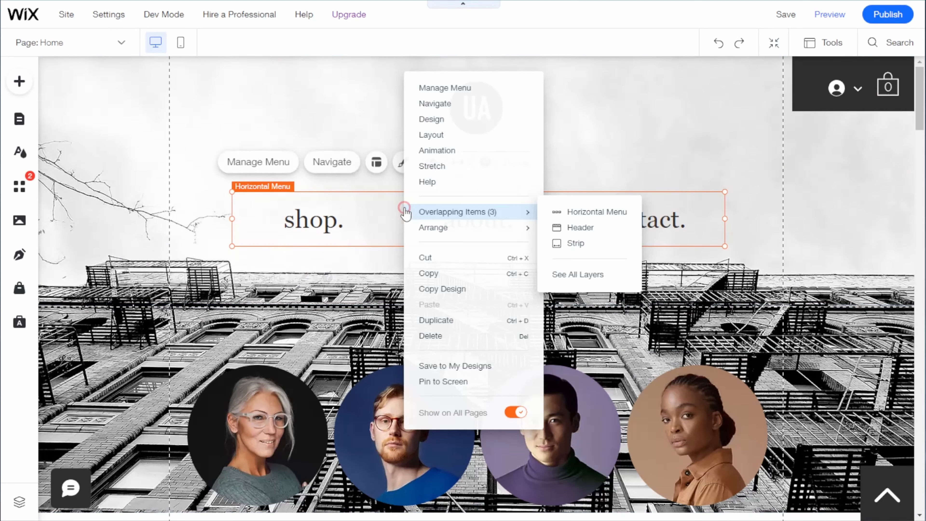
pyautogui.click(462, 88)
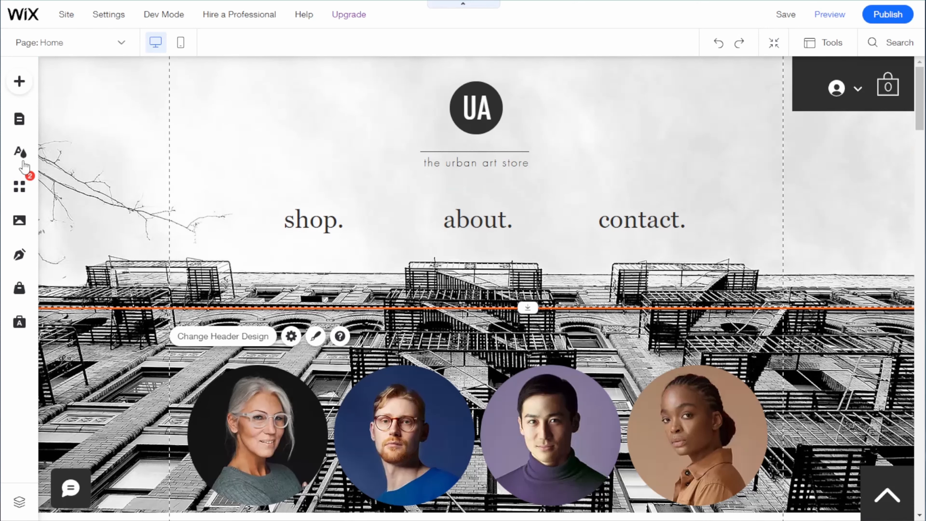
# Step: Swap the header's horizontal menu for a new design and restyle it with a dark textured background
pyautogui.click(19, 81)
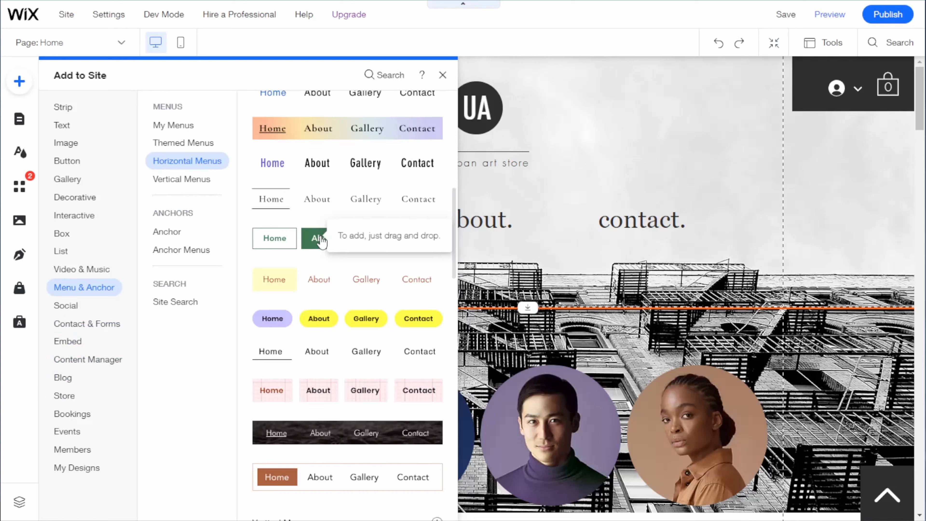
pyautogui.click(320, 235)
pyautogui.moveTo(320, 239); pyautogui.dragTo(474, 217)
pyautogui.rightClick(474, 217)
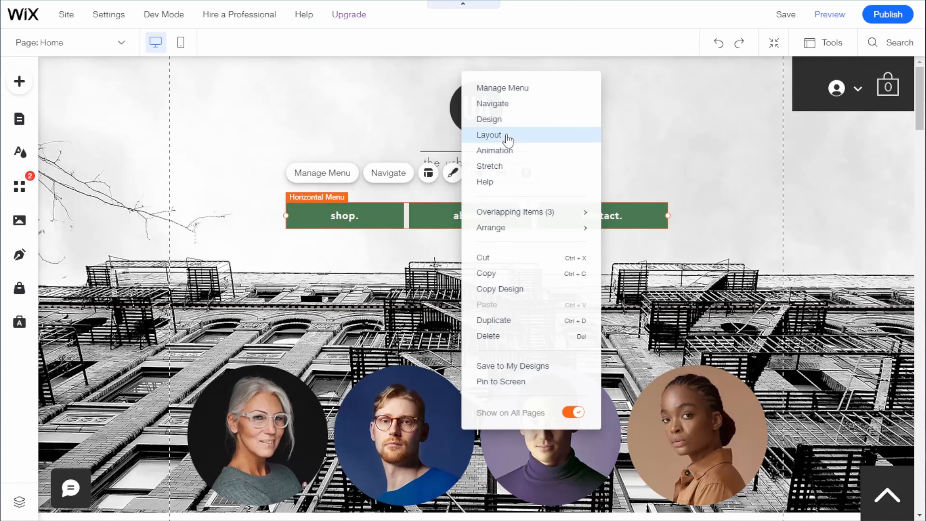
pyautogui.click(516, 124)
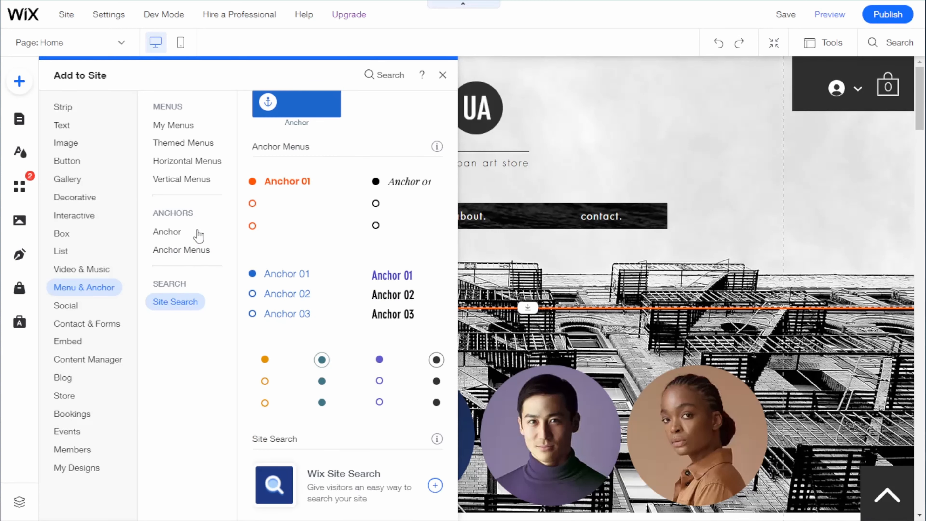
# Step: Add a blue anchor menu with circle markers beside the about section, near the page's outer edge
pyautogui.click(182, 232)
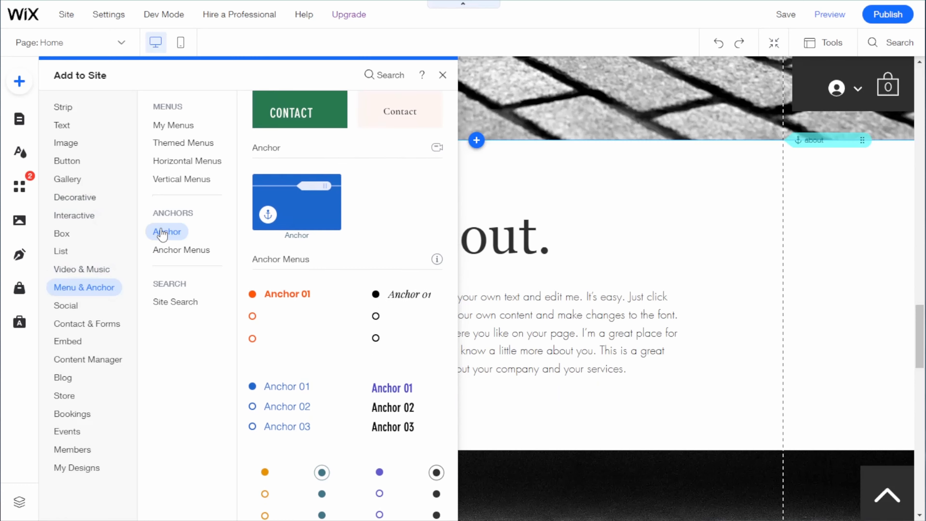
pyautogui.moveTo(296, 200); pyautogui.dragTo(566, 199)
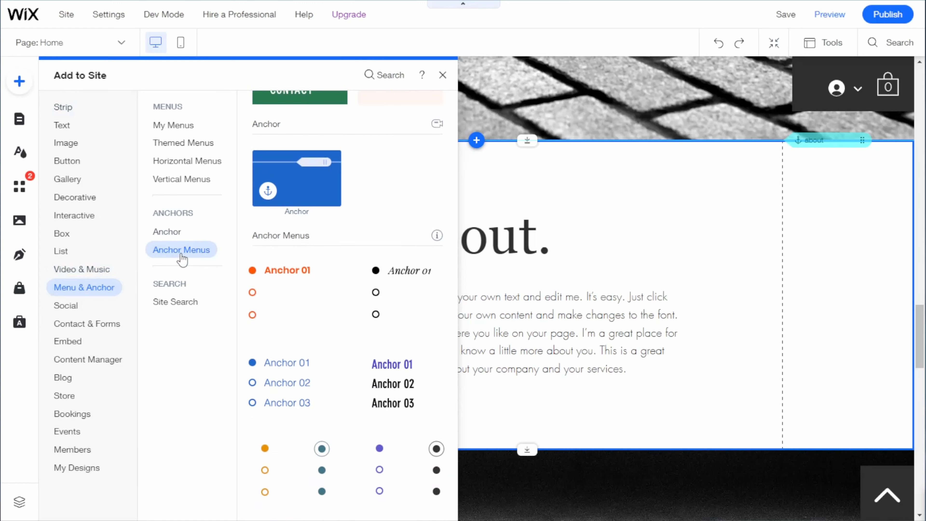
pyautogui.moveTo(279, 273); pyautogui.dragTo(855, 295)
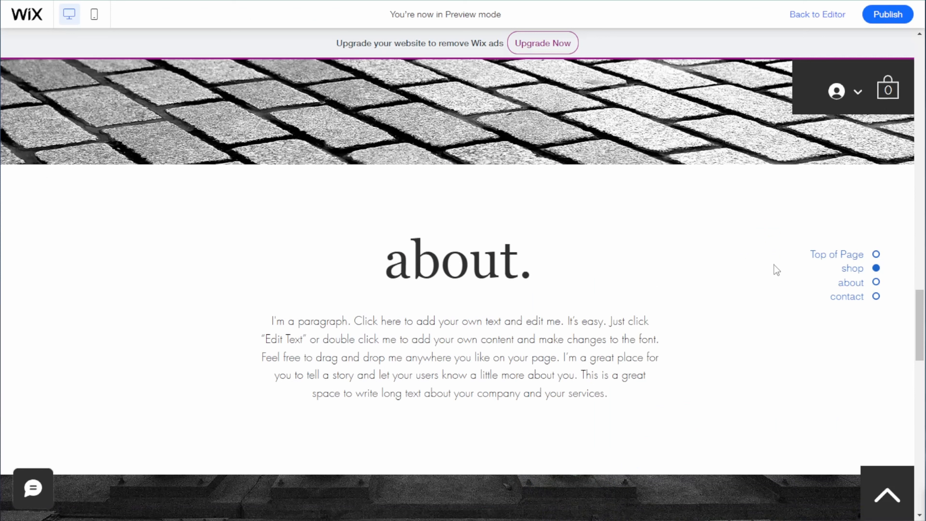
# Step: Test the anchor menu's Top of Page link in the preview and check the mobile version, including its back-to-top link
pyautogui.click(859, 255)
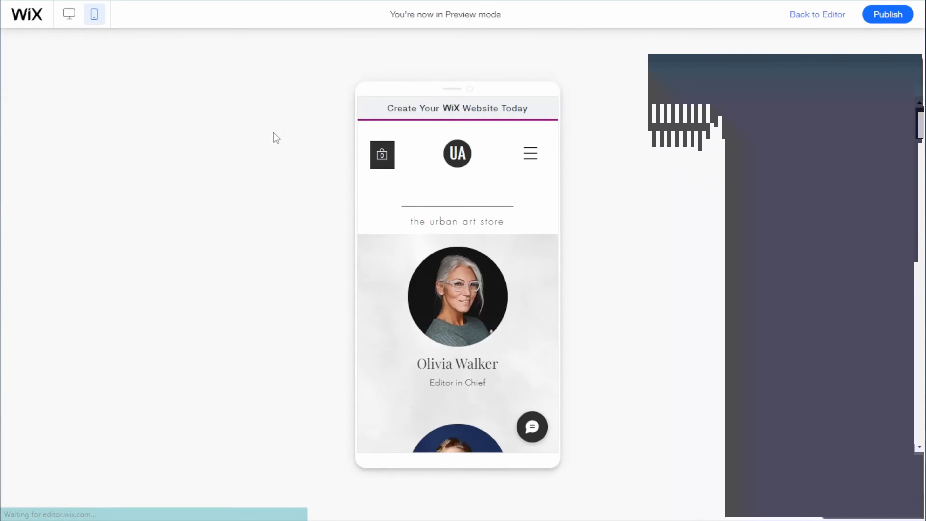
pyautogui.scroll(-20, 488, 246)
pyautogui.scroll(10, 506, 266)
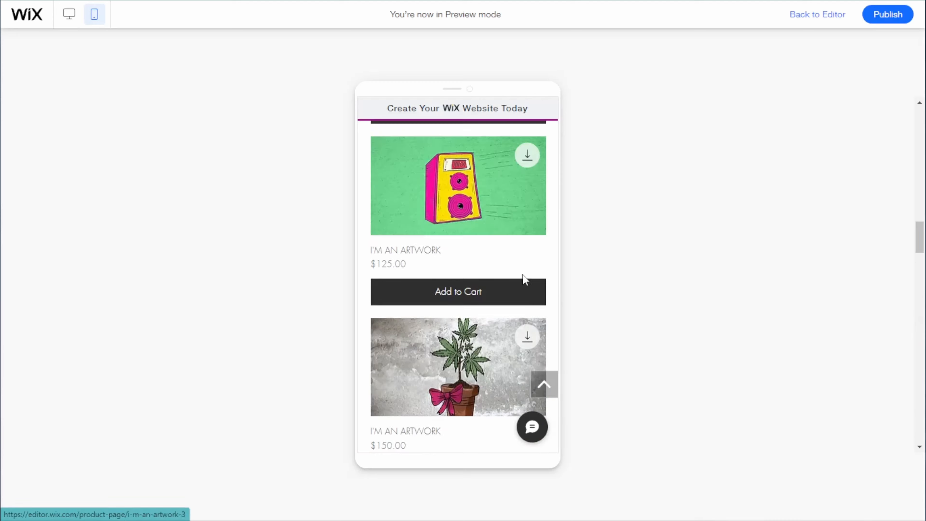
pyautogui.click(547, 387)
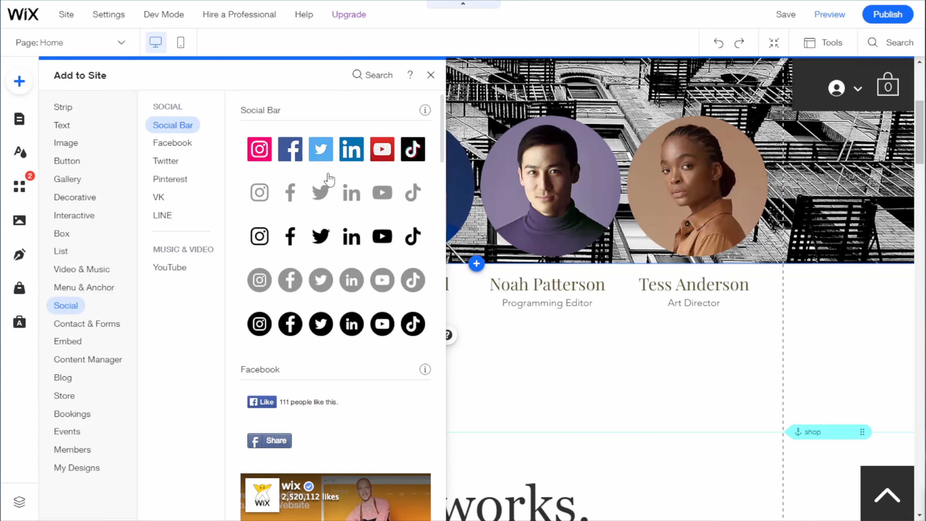
# Step: Try out the grey social bar in the empty area below the team members
pyautogui.moveTo(290, 192); pyautogui.dragTo(584, 382)
pyautogui.rightClick(660, 387)
pyautogui.click(579, 339)
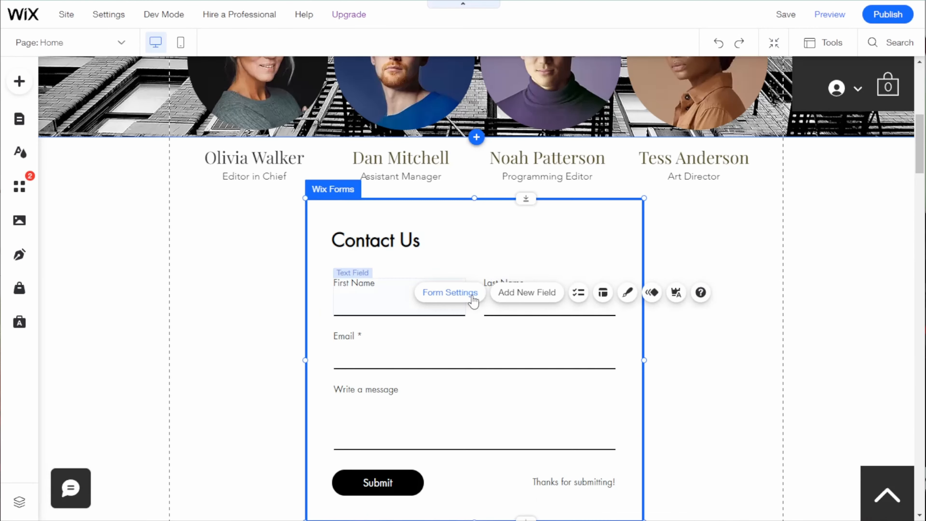
# Step: Open the settings of the Contact Us form
pyautogui.click(471, 294)
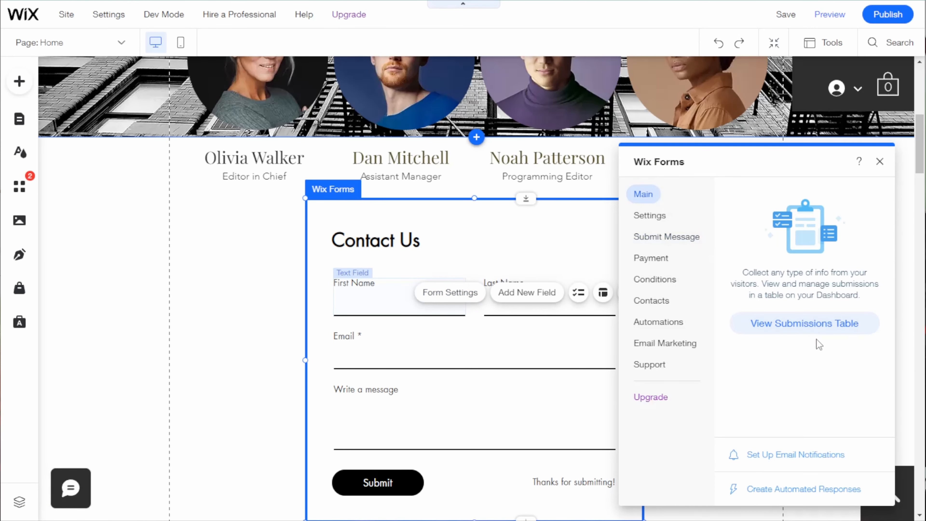
# Step: Add the Content Manager to the site and look through its collection presets
pyautogui.click(19, 82)
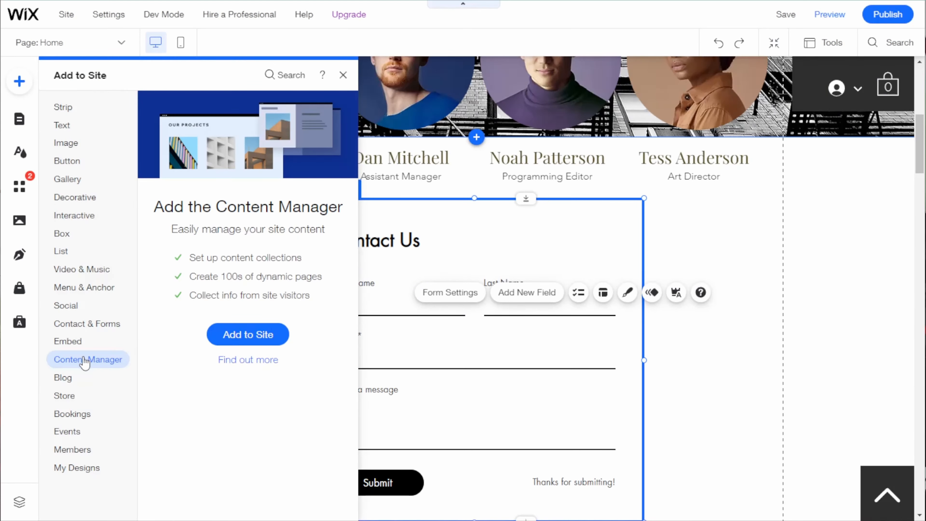
pyautogui.click(263, 340)
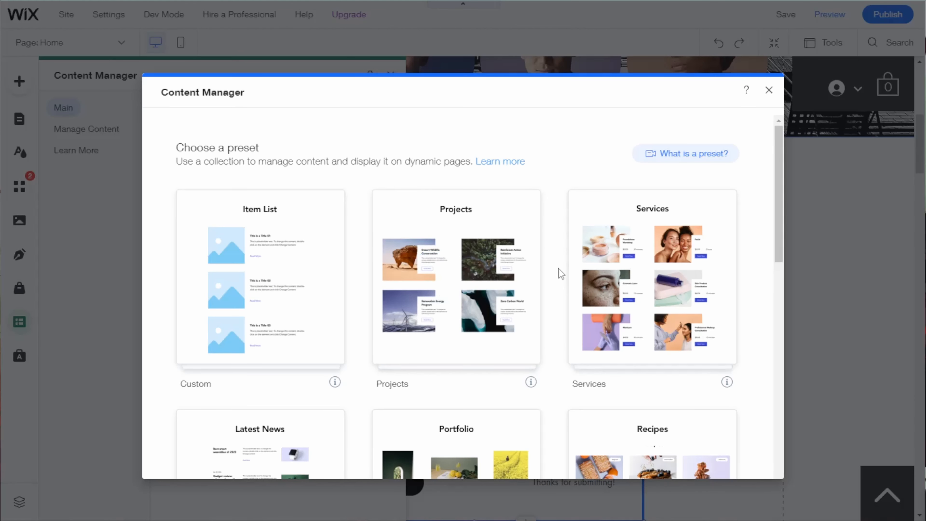
pyautogui.scroll(-3, 544, 264)
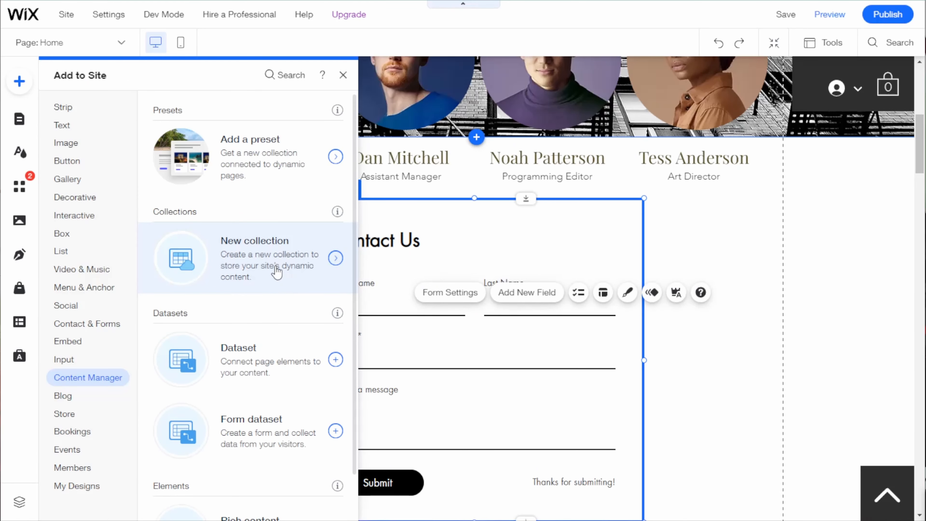
# Step: Examine the Contact Us form submissions collection in the Content Manager and return to the page
pyautogui.click(81, 269)
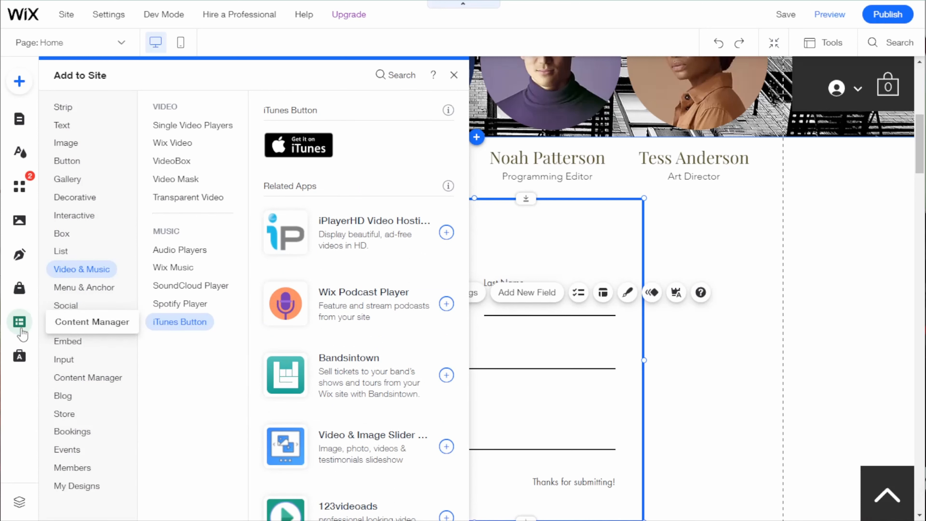
pyautogui.click(21, 327)
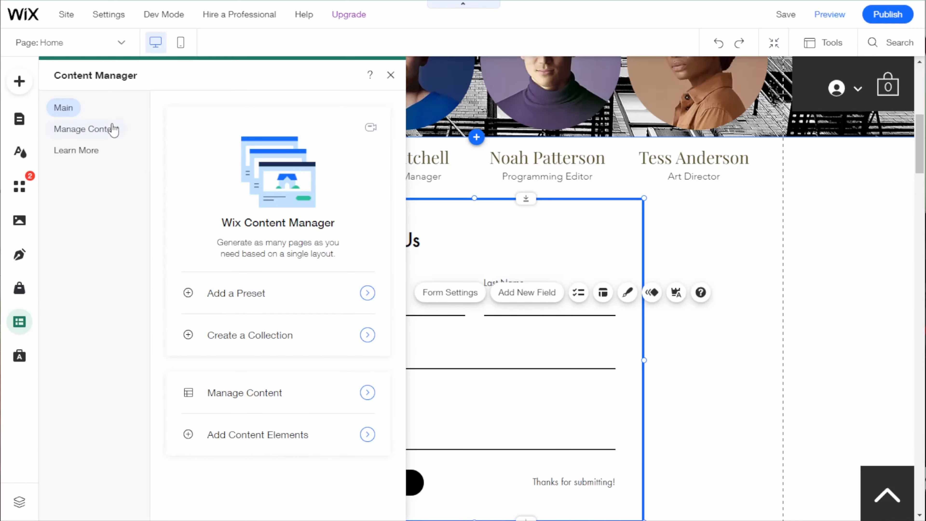
pyautogui.click(104, 129)
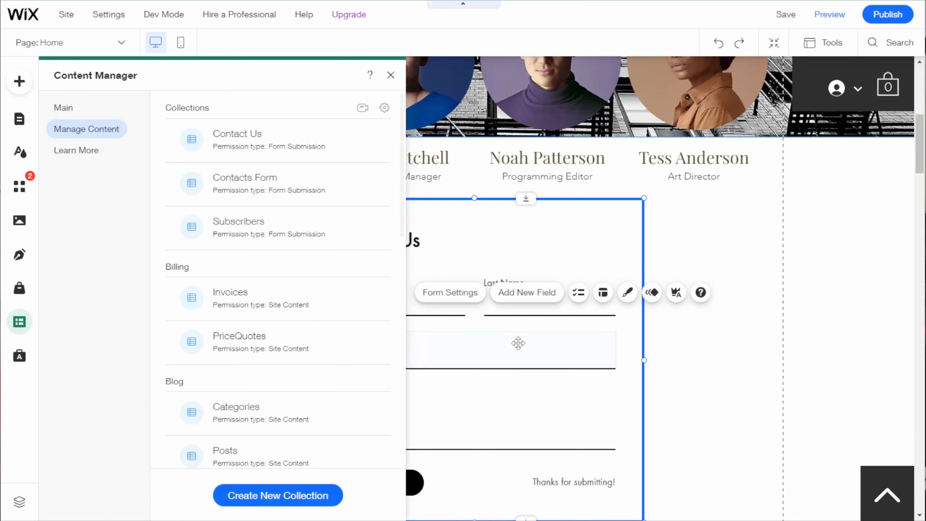
pyautogui.click(280, 145)
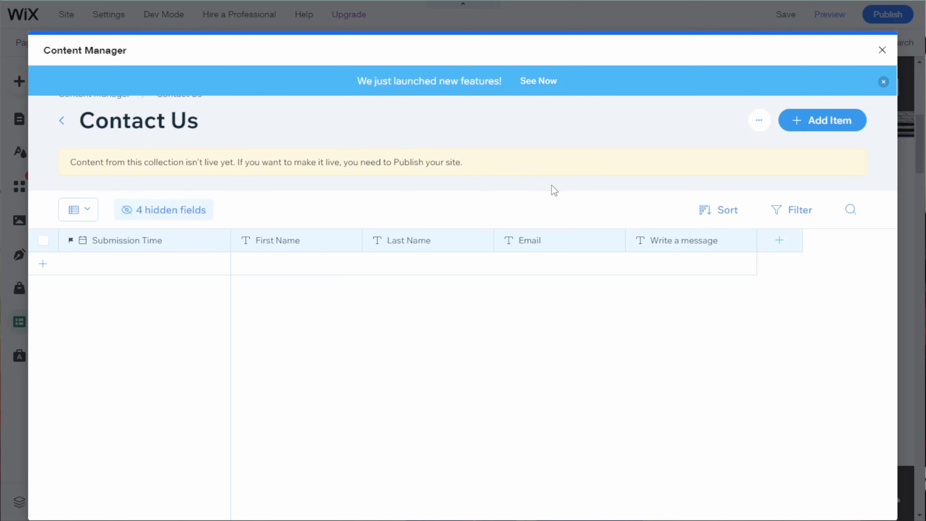
pyautogui.click(883, 52)
pyautogui.click(743, 241)
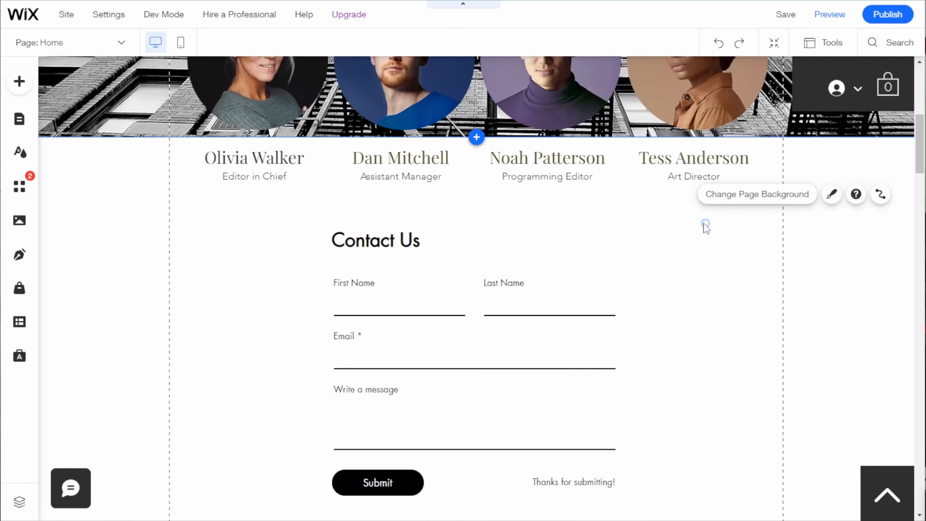
# Step: Review the order, registration, donation and application form designs among the contact and form elements
pyautogui.click(20, 82)
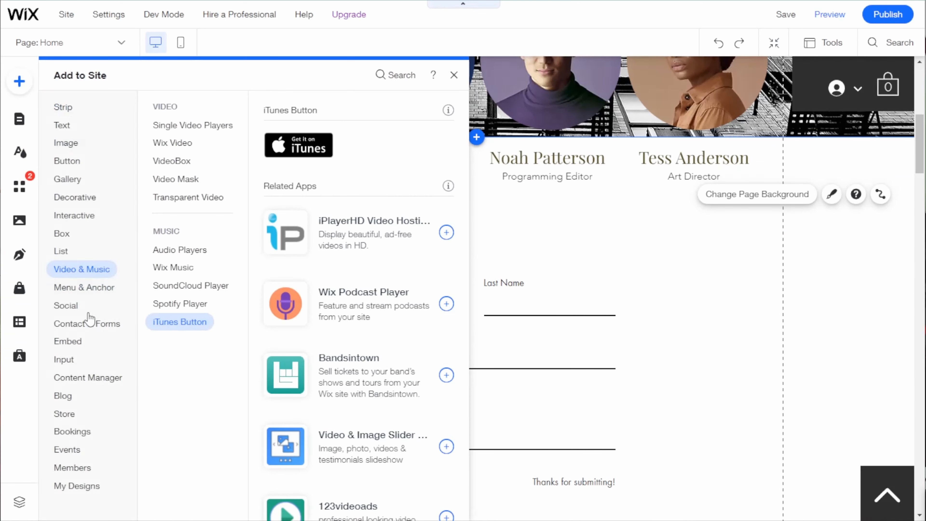
pyautogui.moveTo(88, 324)
pyautogui.moveTo(181, 146)
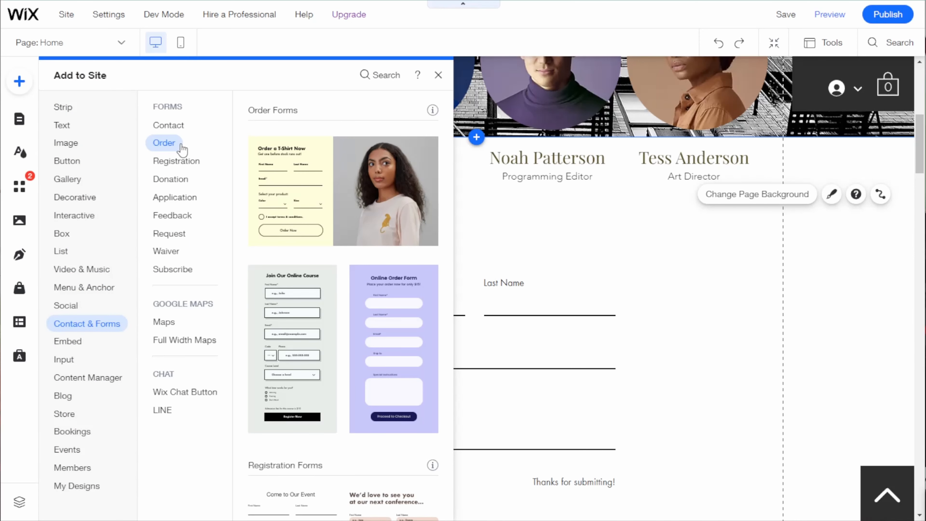
pyautogui.moveTo(178, 165)
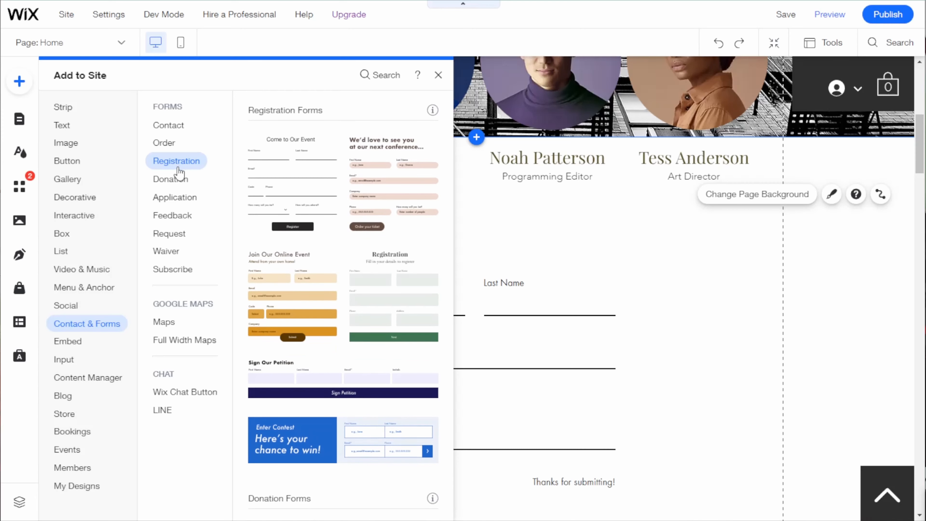
pyautogui.moveTo(179, 186)
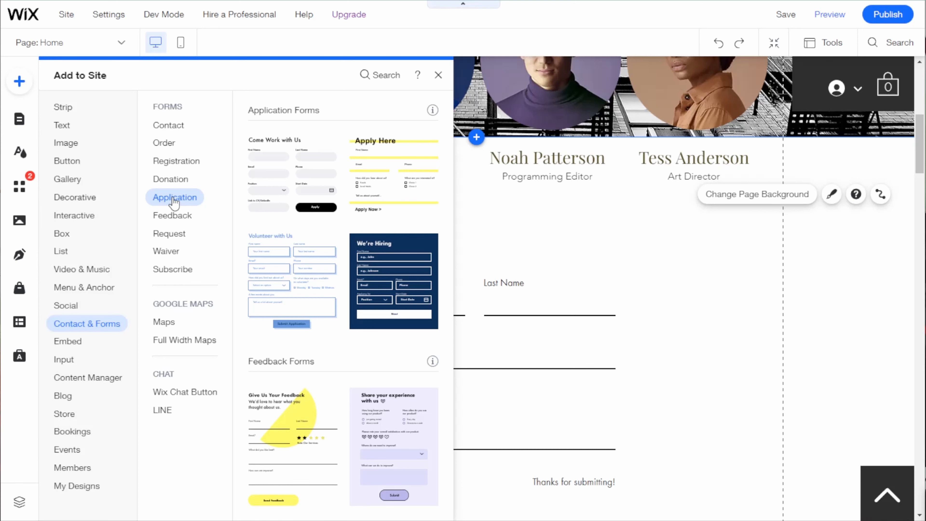
# Step: Review the marketing integration tools that can be embedded, such as Google Analytics, Google Ads and Facebook Pixel
pyautogui.click(78, 346)
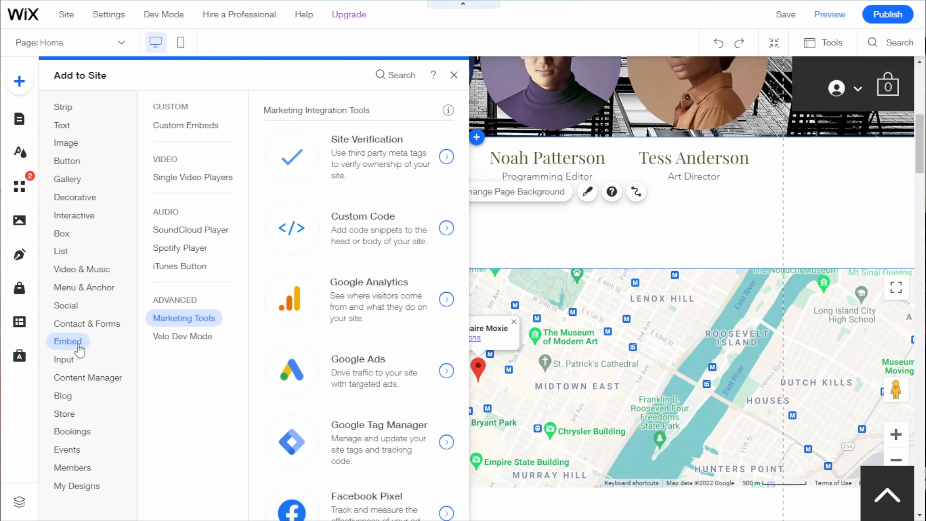
pyautogui.scroll(-4, 396, 326)
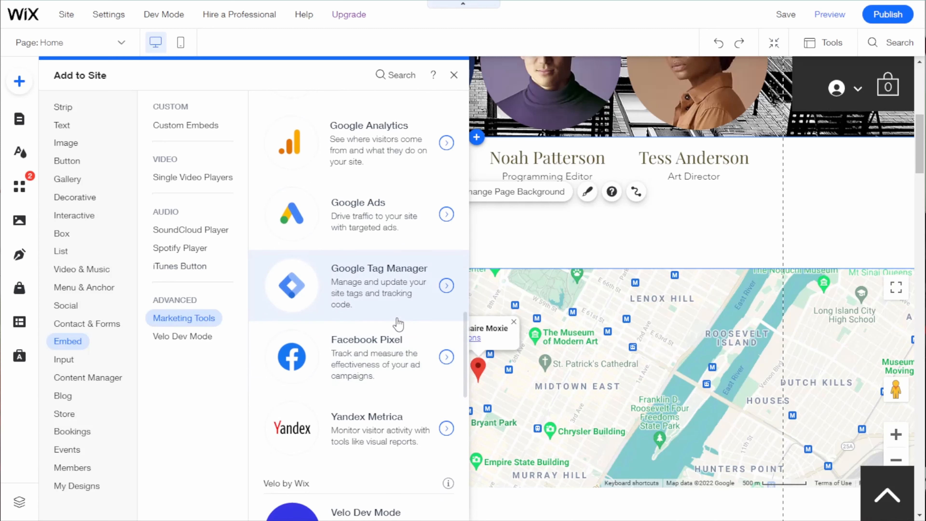
pyautogui.scroll(3, 398, 324)
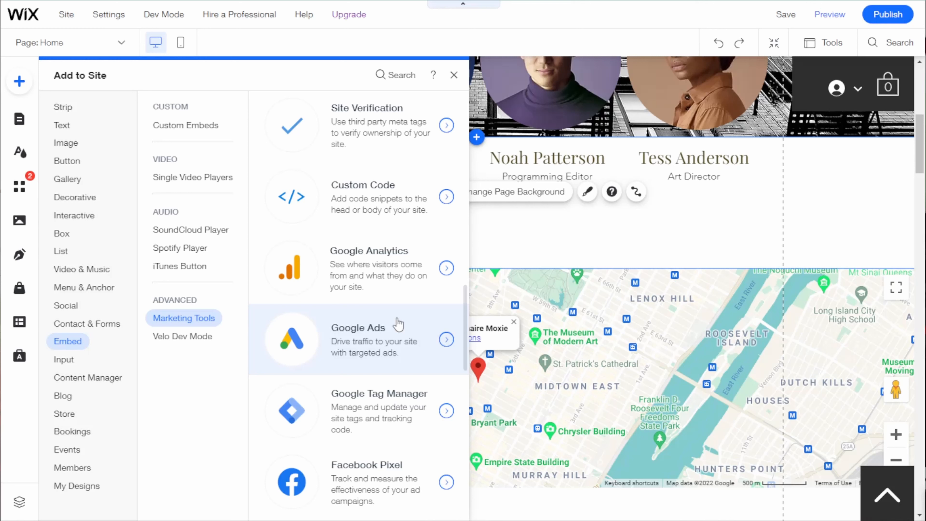
# Step: Review the input elements, including text inputs, upload buttons and ratings
pyautogui.click(64, 359)
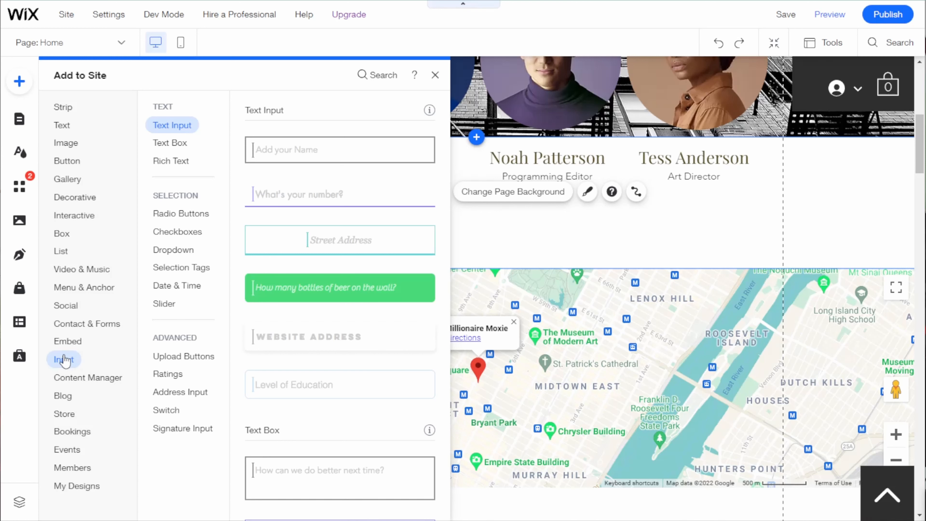
pyautogui.click(204, 357)
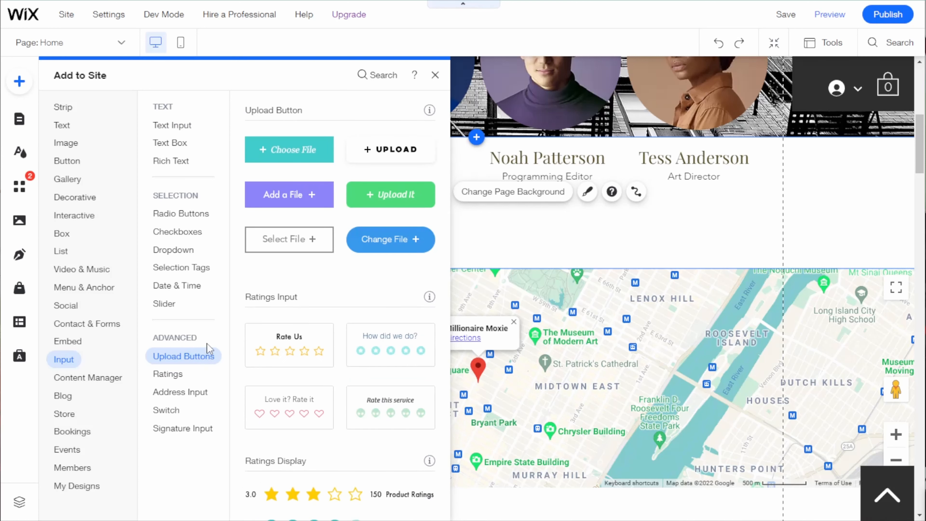
# Step: Look over the Content Manager elements and add a blog to the site
pyautogui.click(78, 382)
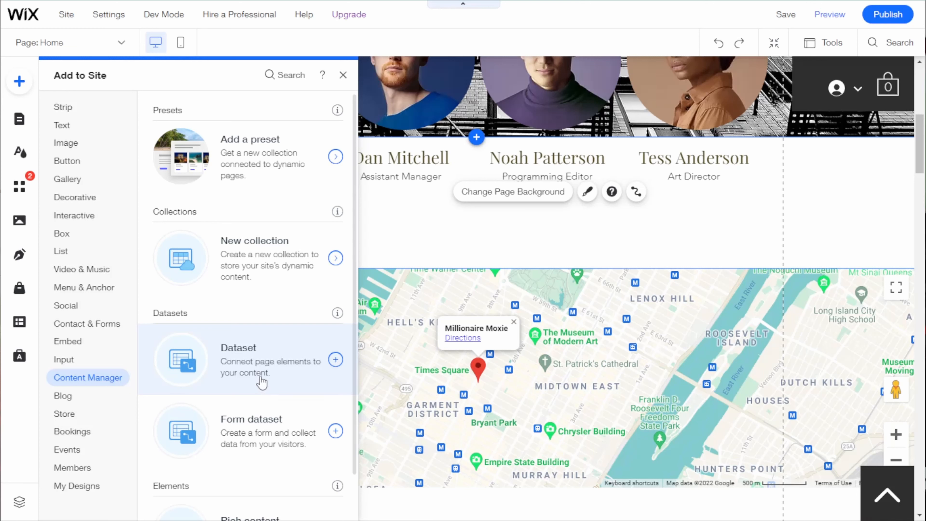
pyautogui.click(59, 397)
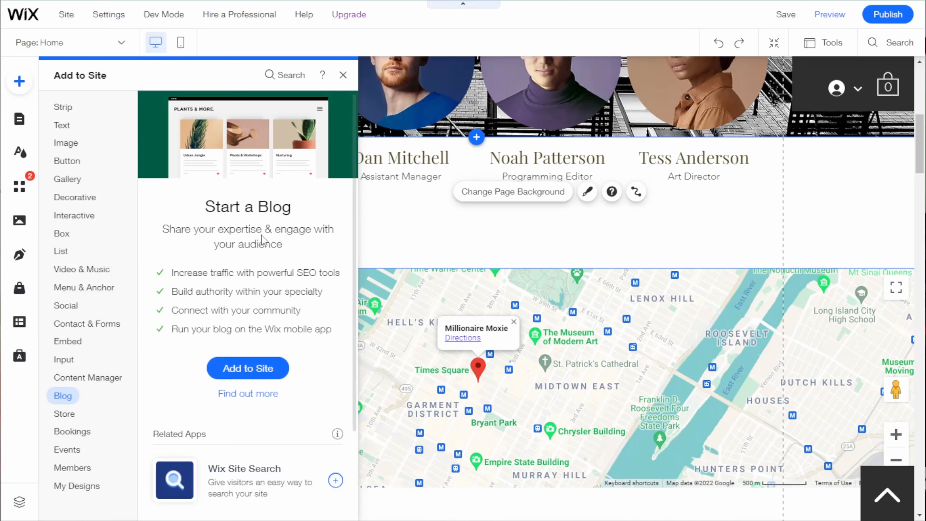
pyautogui.scroll(-3, 281, 235)
pyautogui.click(281, 235)
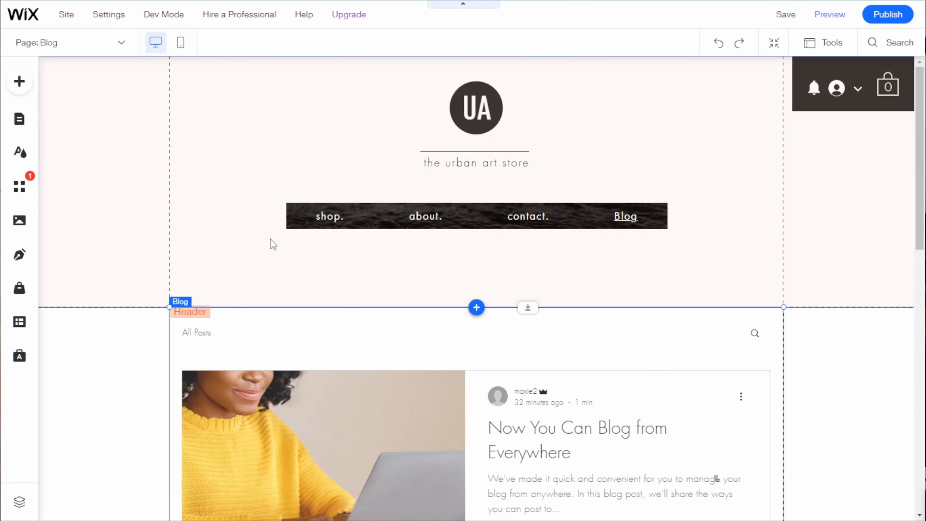
# Step: Rename the Blog page to lowercase "blog" and check the Post and blog entries among the blog pages
pyautogui.rightClick(627, 219)
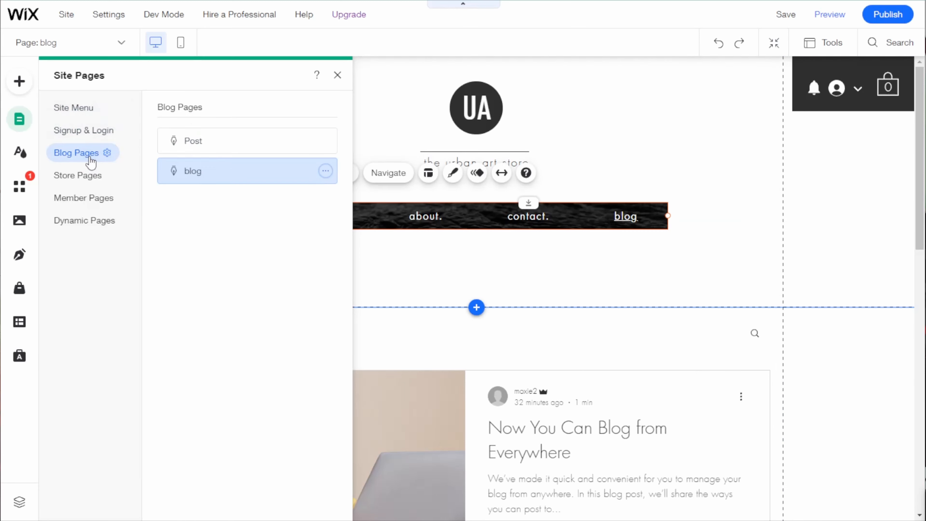
pyautogui.click(231, 148)
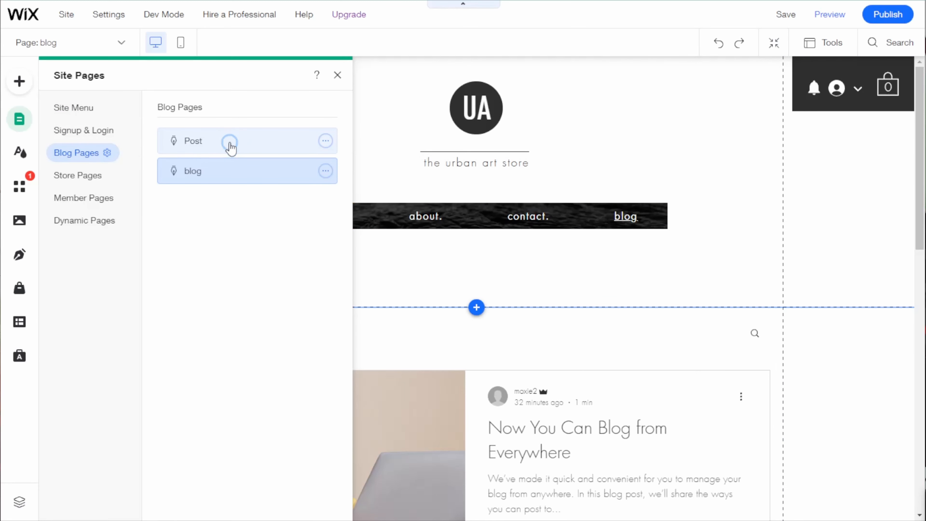
pyautogui.click(221, 176)
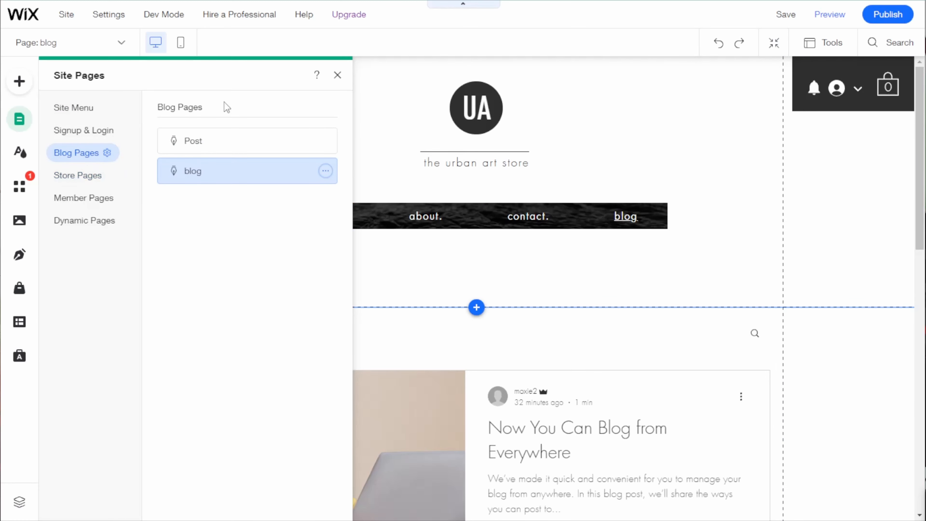
# Step: Select the blog section on the page and look through its sample posts
pyautogui.click(511, 343)
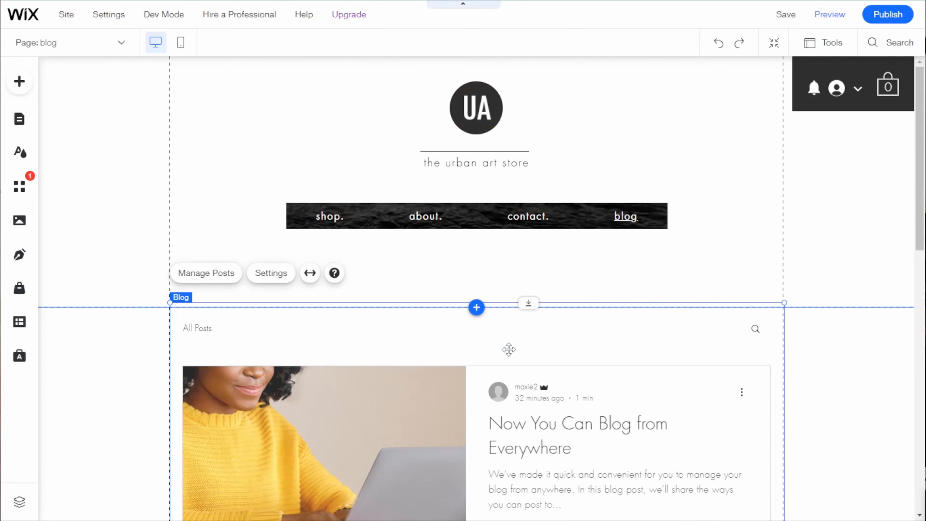
pyautogui.moveTo(508, 353)
pyautogui.mouseDown()
pyautogui.moveTo(507, 362)
pyautogui.moveTo(508, 351)
pyautogui.mouseUp()
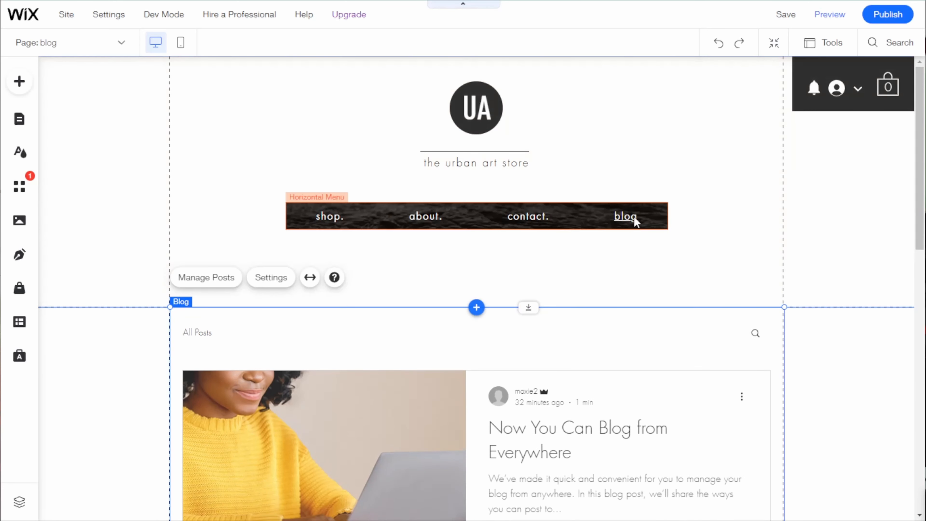
pyautogui.scroll(-5, 534, 352)
pyautogui.scroll(-1, 536, 357)
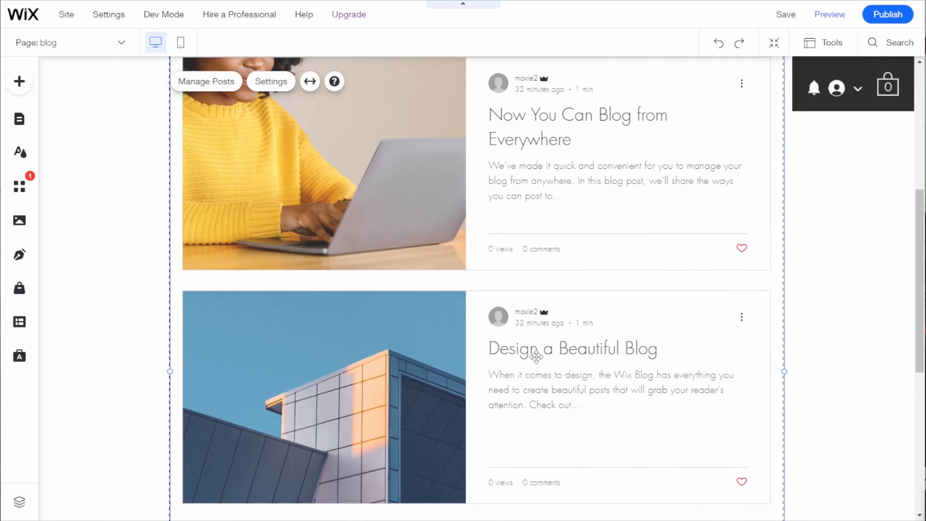